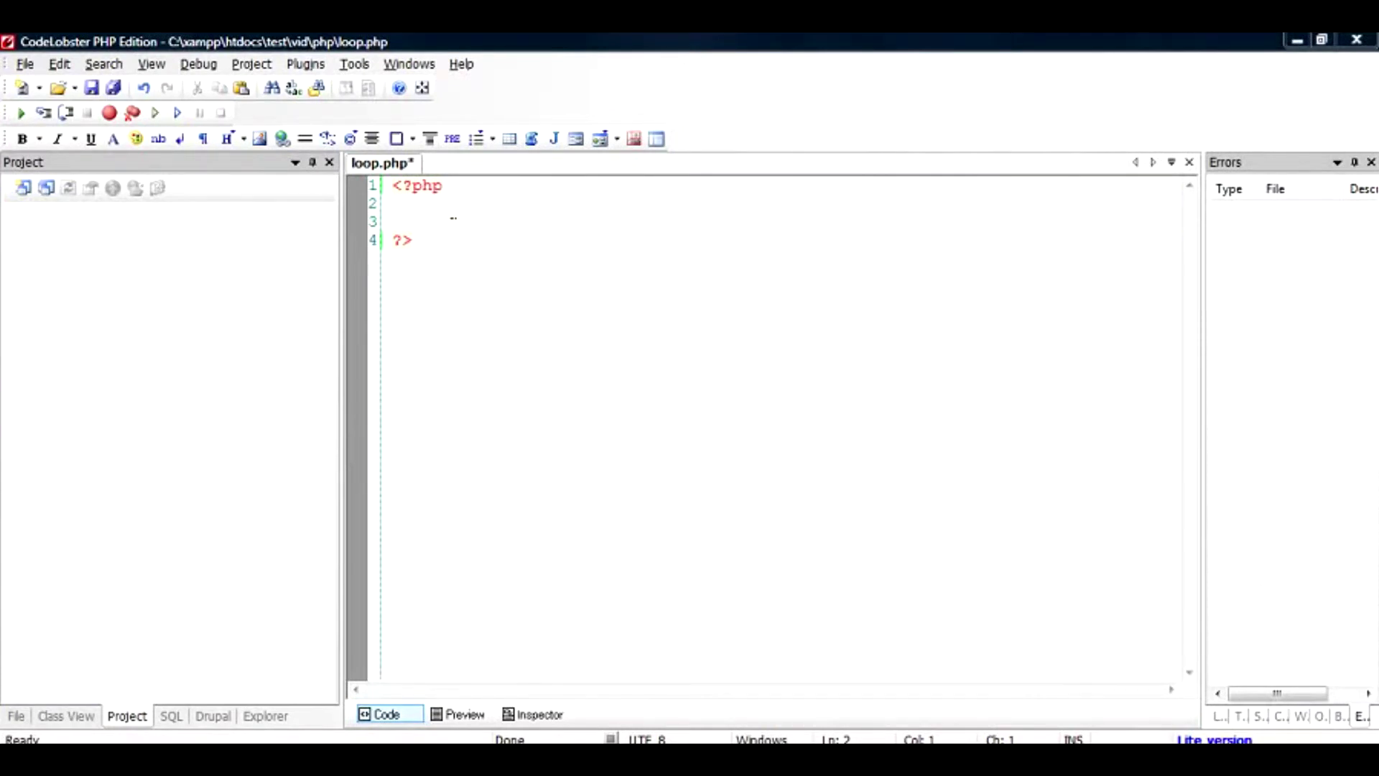
Declare $array_name = array("John","Bob","Mary"); on line 3 of loop.php.
key(Return)
text($a)
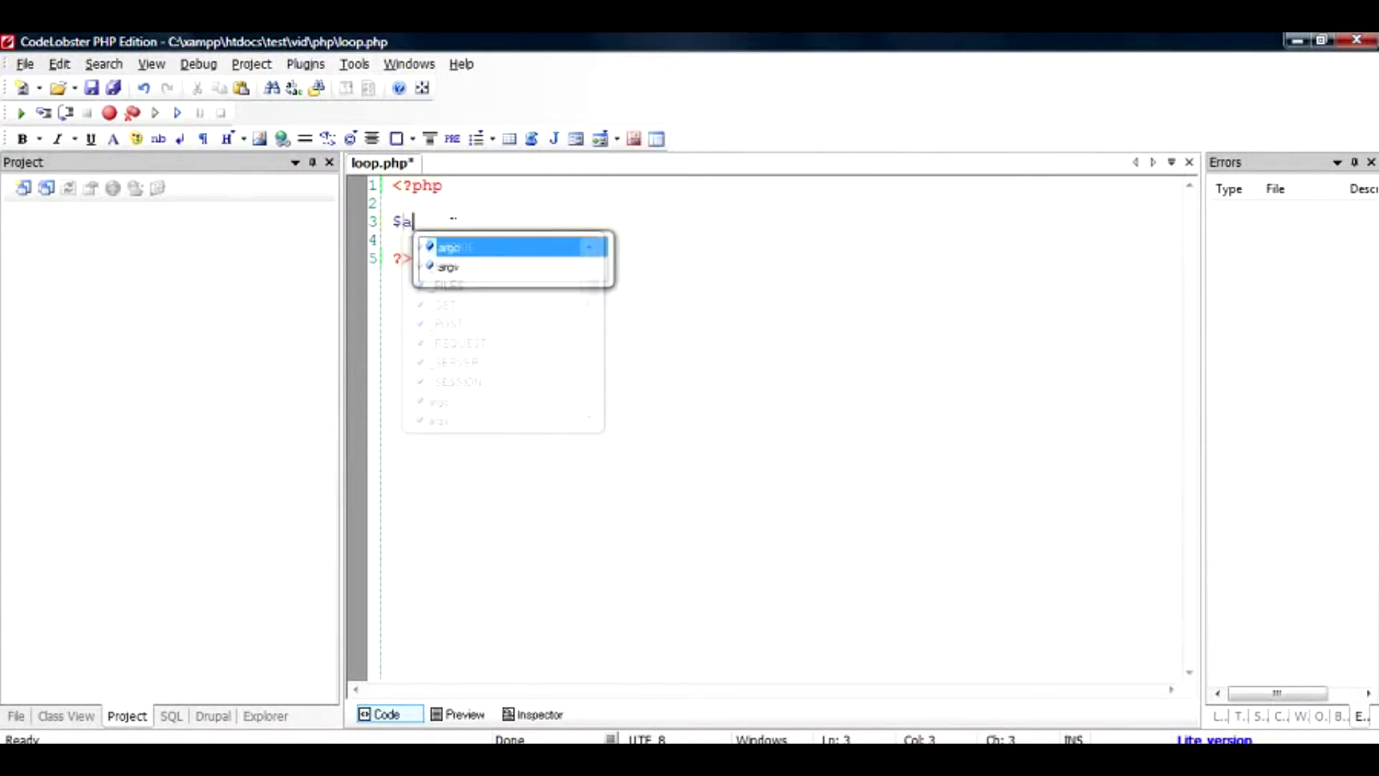
text(rray)
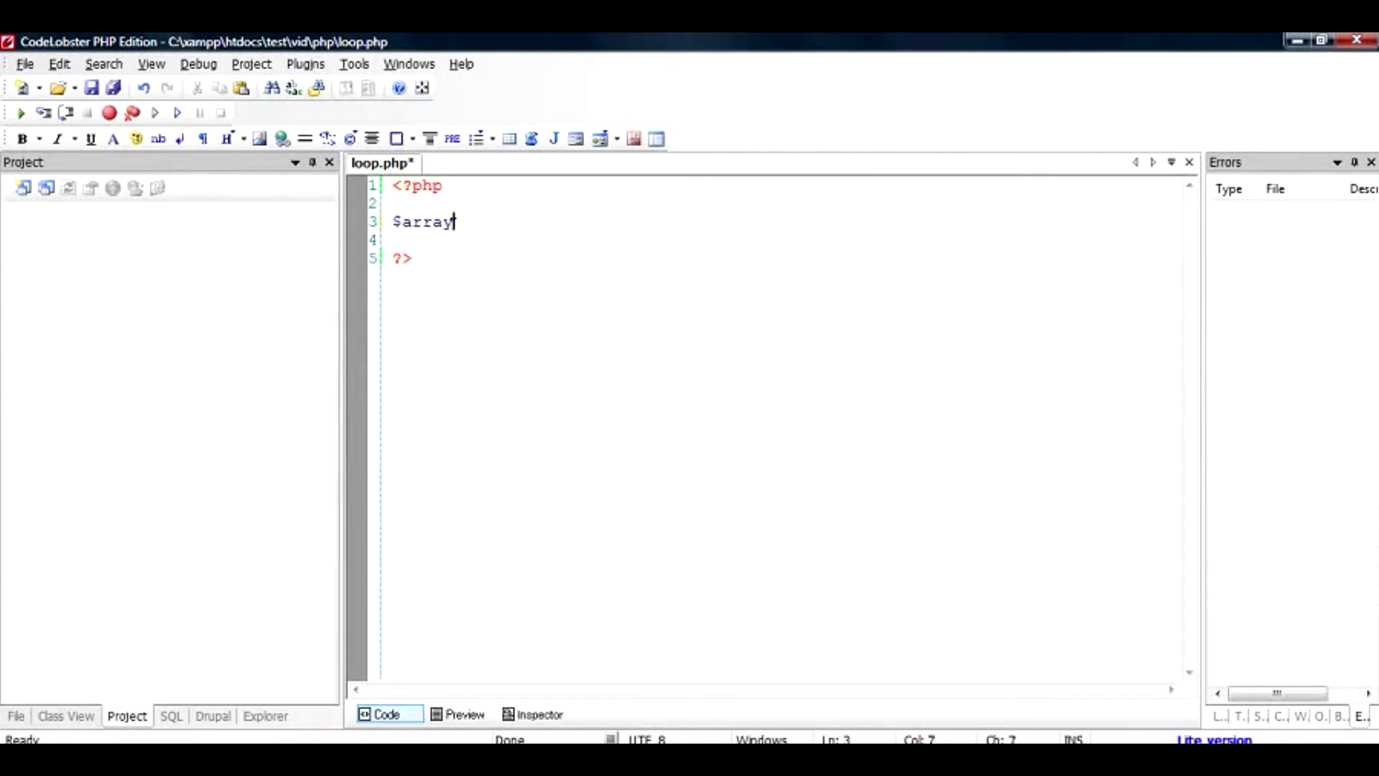
text(_name)
text( = array)
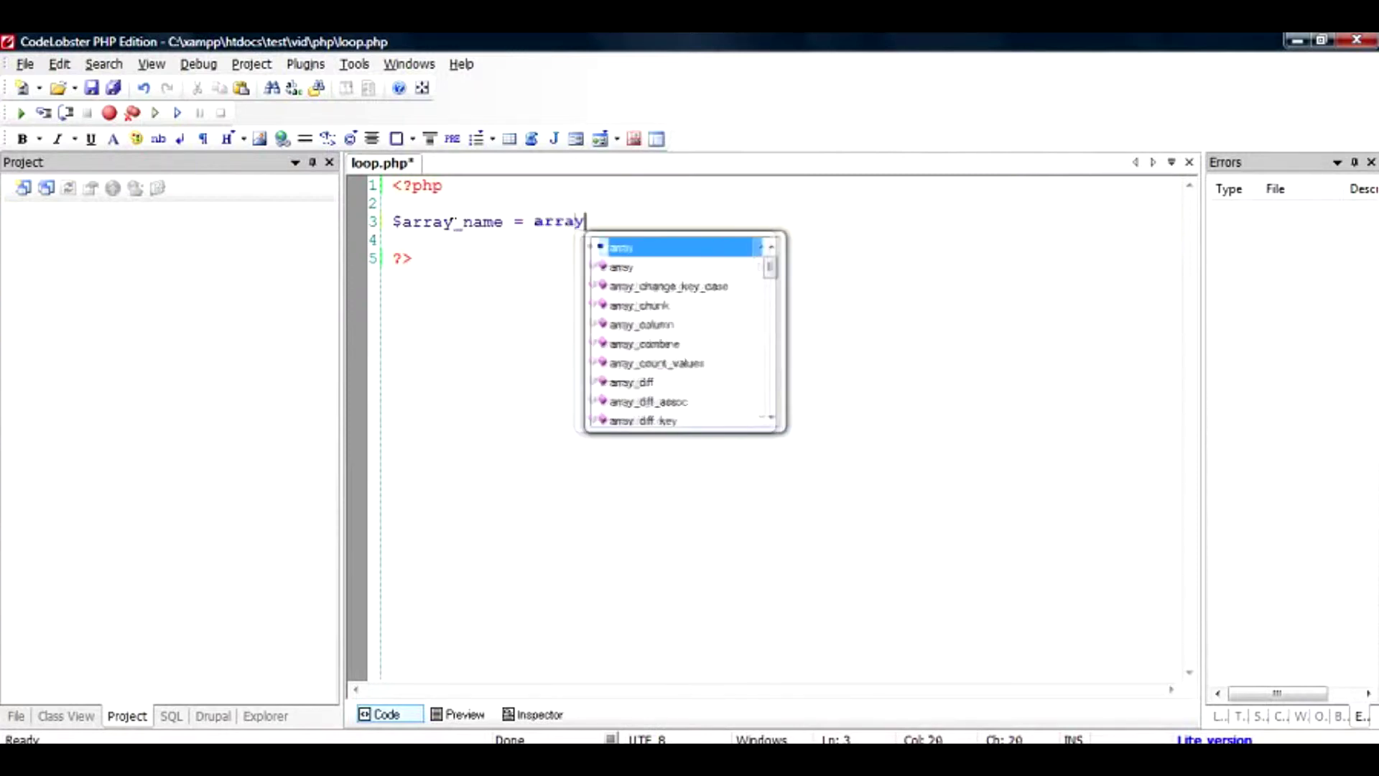
text(()
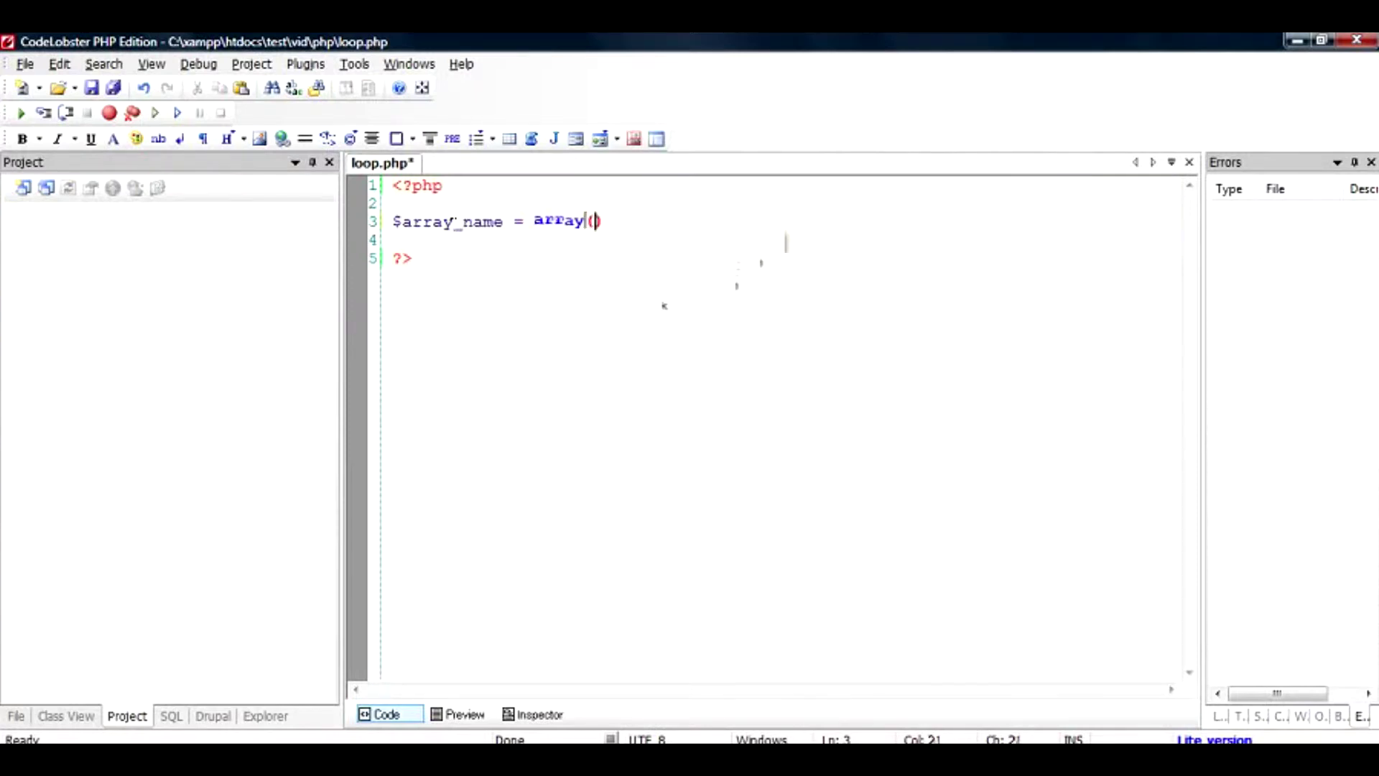
key(Right)
text(;)
key(Left)
key(Left)
text("Jo)
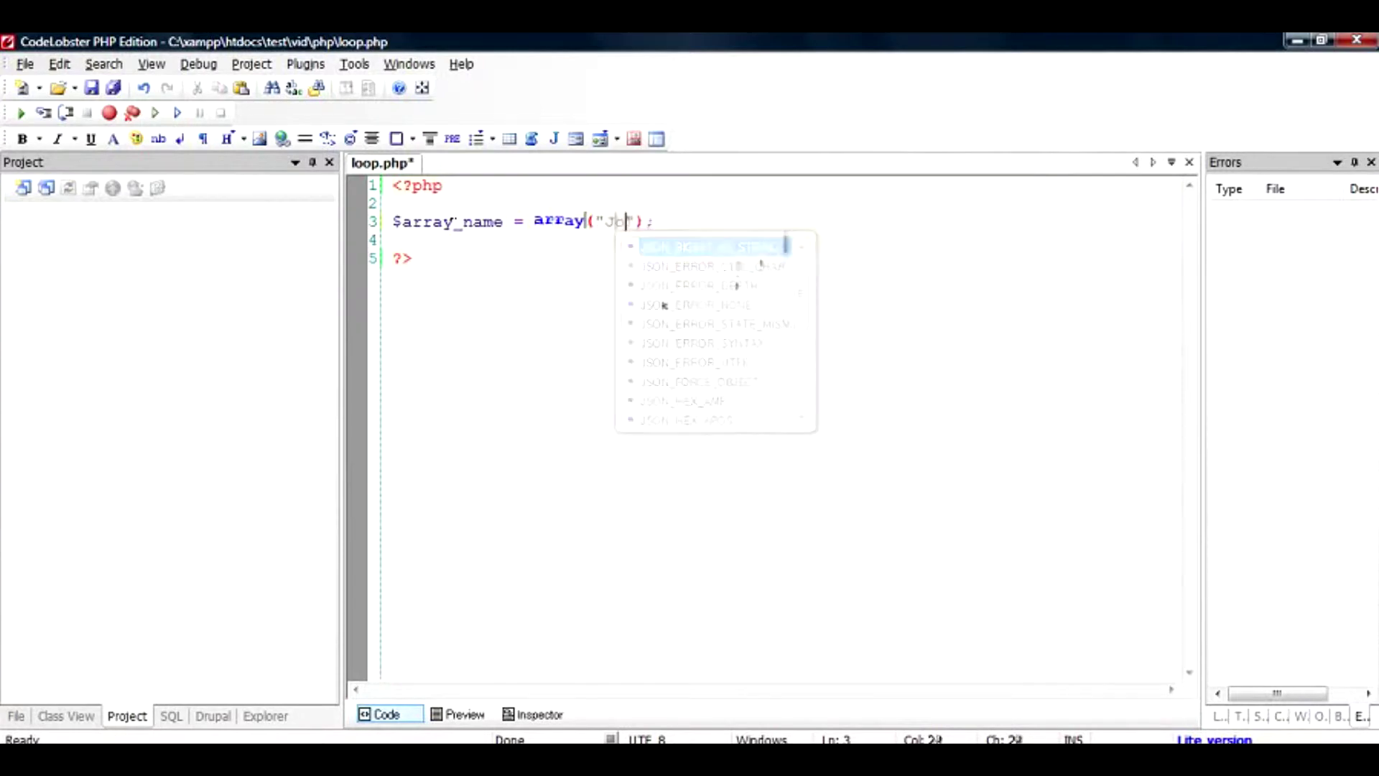
text(hn",)
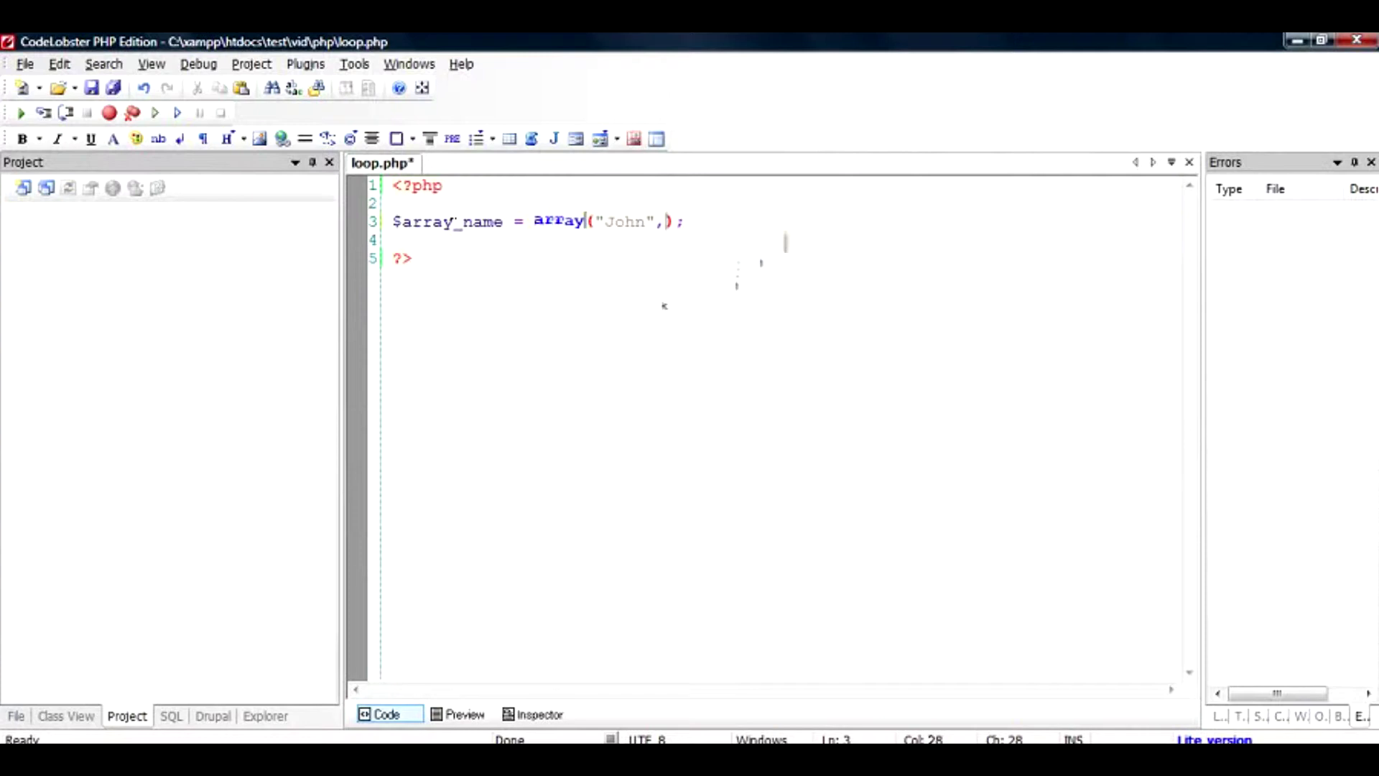
text("Bob)
text(",Na)
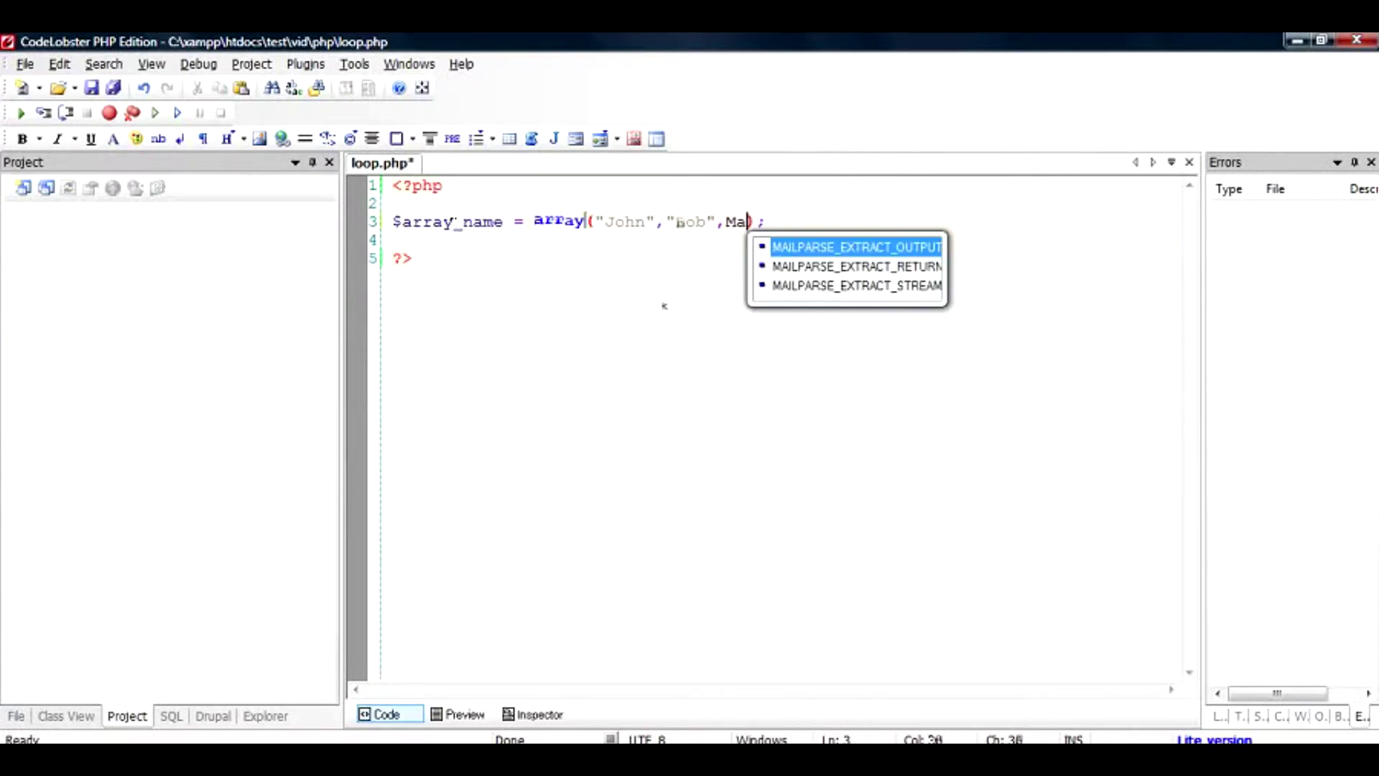
key(BackSpace)
key(BackSpace)
text("MA)
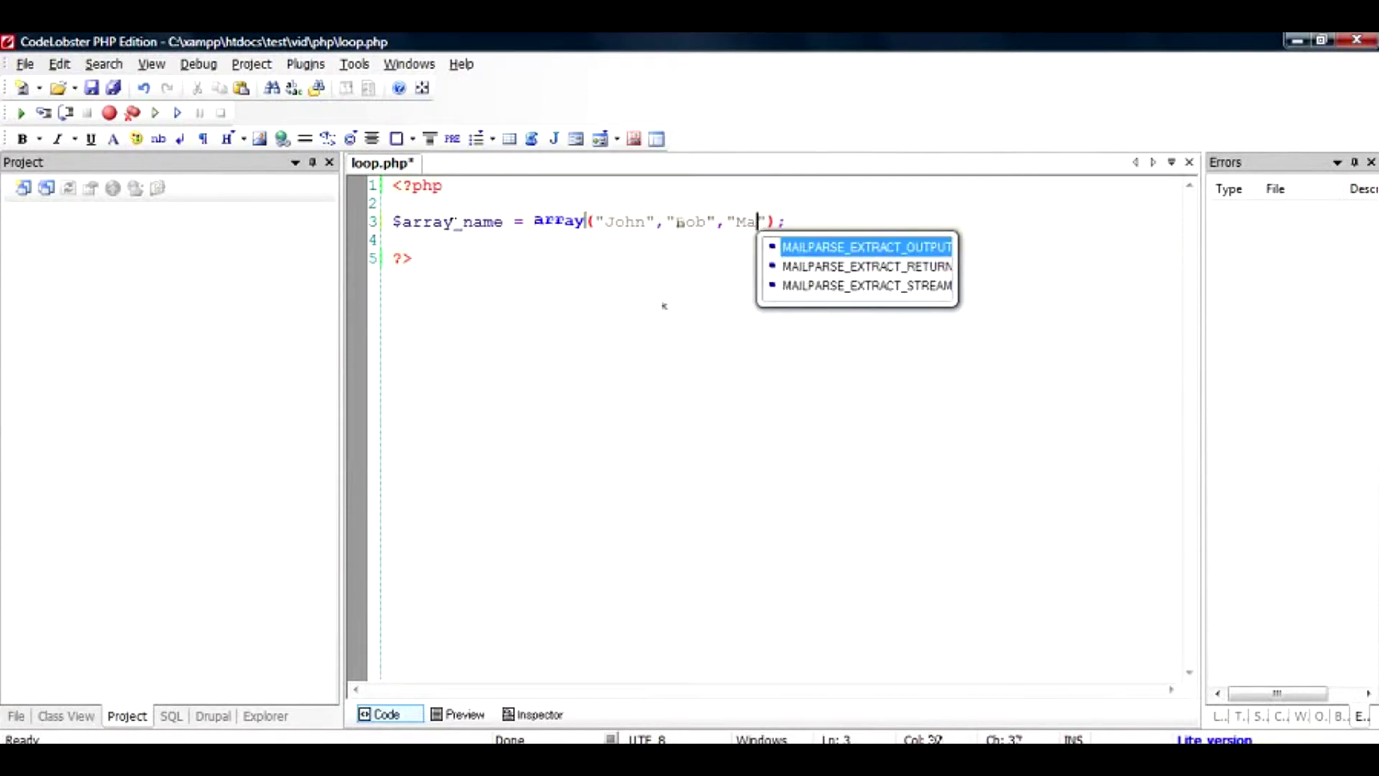
key(BackSpace)
text(ary)
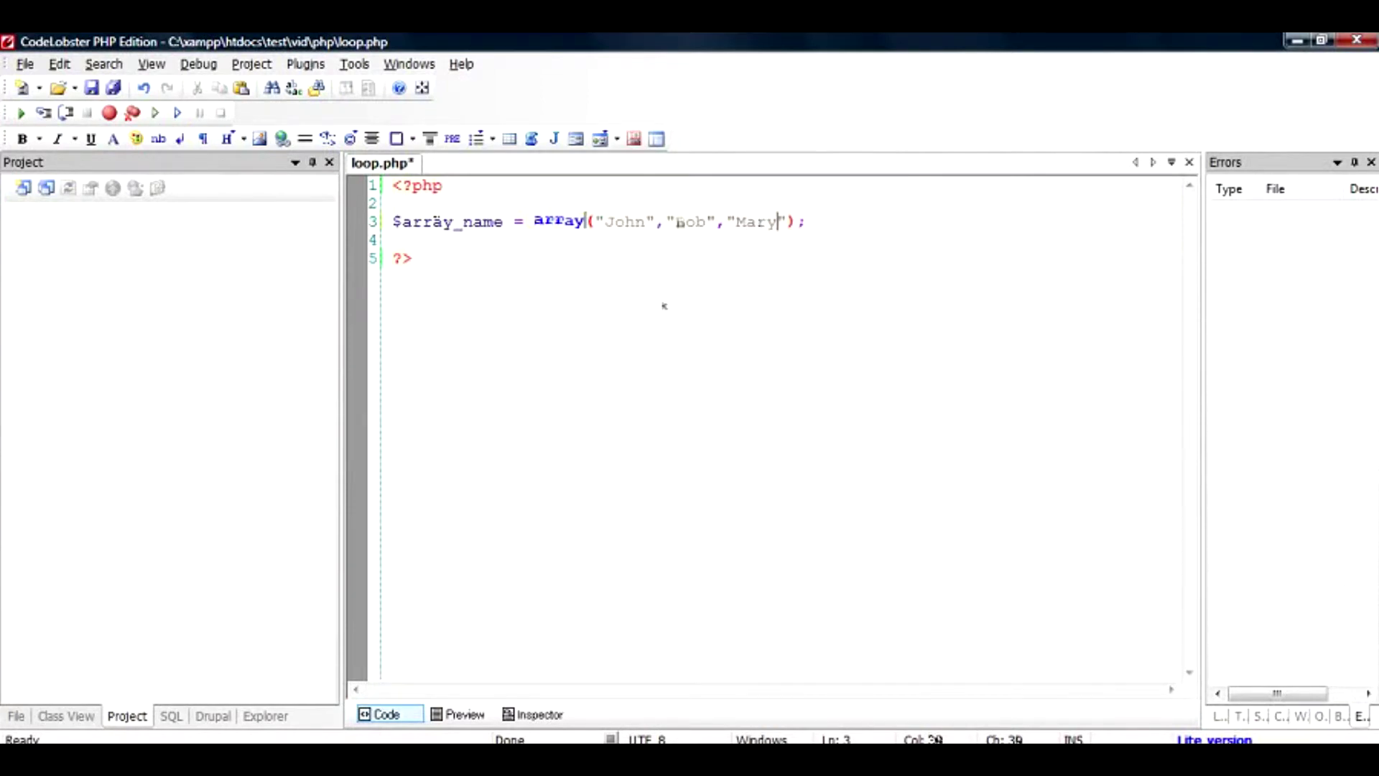
Highlight the array elements John, Bob and Mary in turn on line 3.
key(shift+Right)
key(Right)
key(Right)
key(Right)
key(shift+Right)
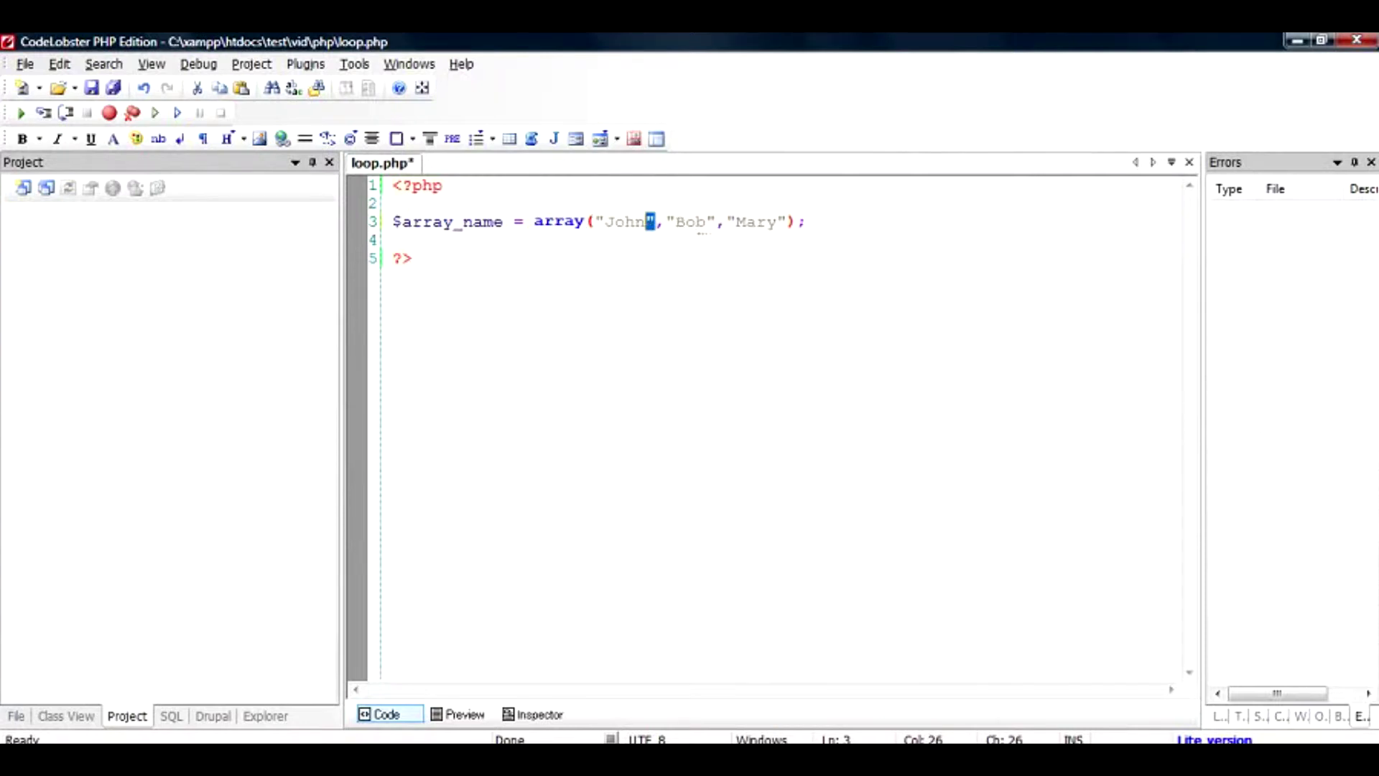
key(Left)
key(Left)
drag(657, 222, 596, 222)
drag(716, 222, 666, 222)
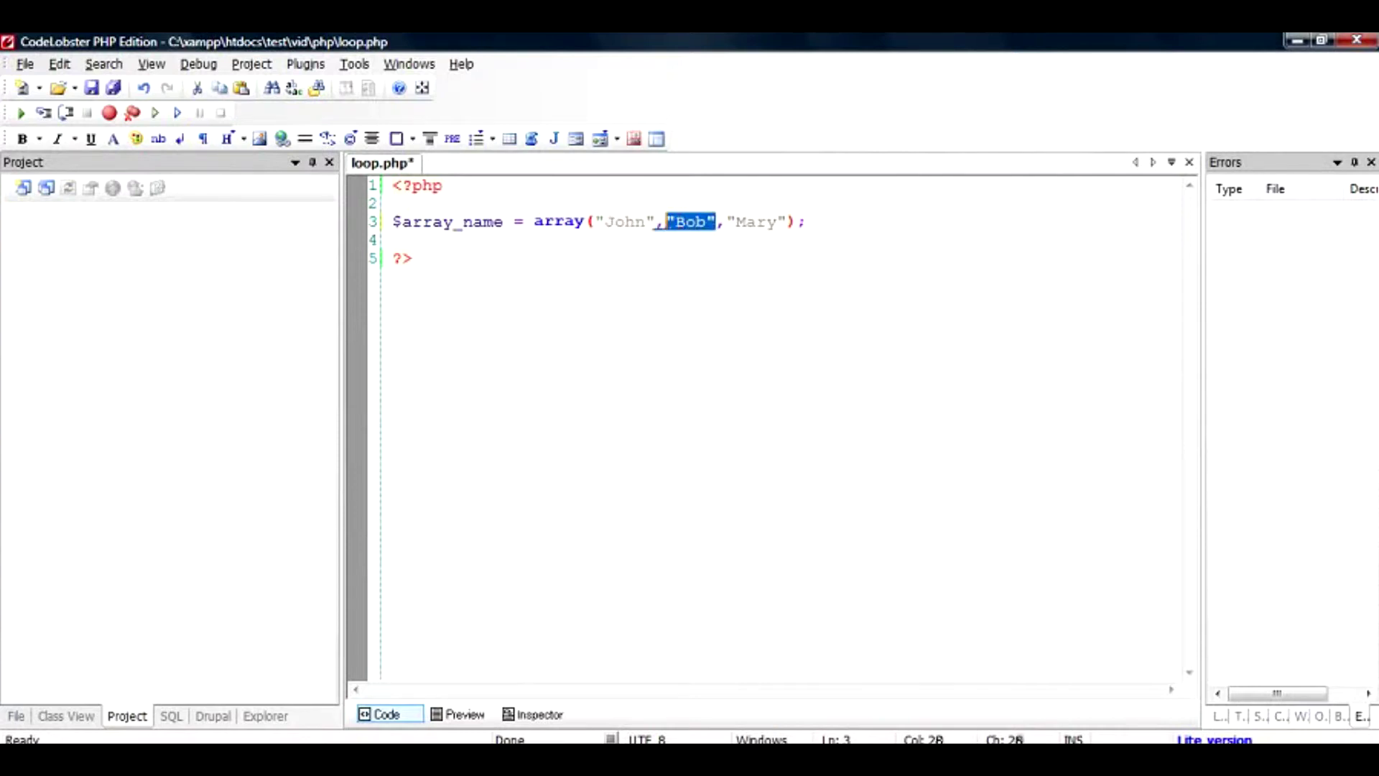
drag(790, 222, 729, 222)
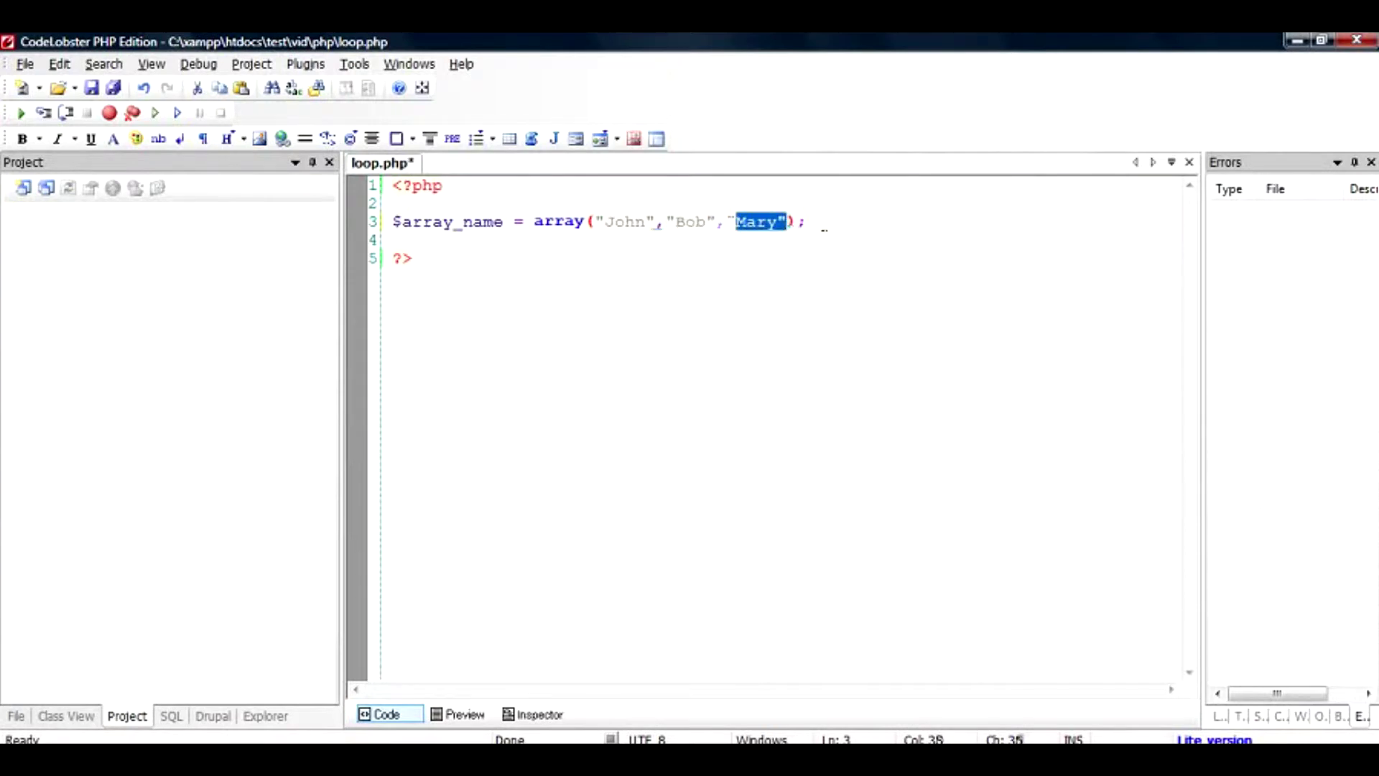
Insert a blank line below the array declaration.
click(819, 223)
key(Return)
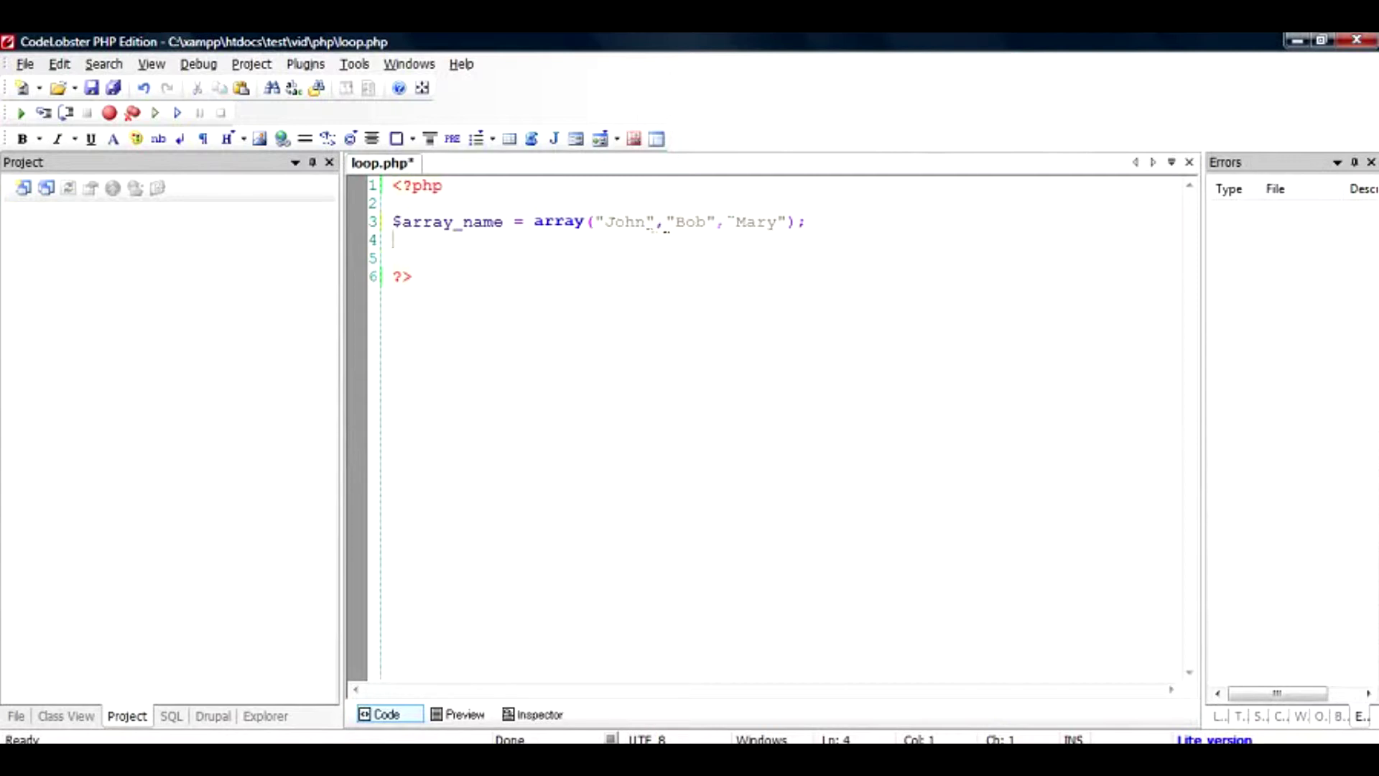
drag(646, 221, 606, 222)
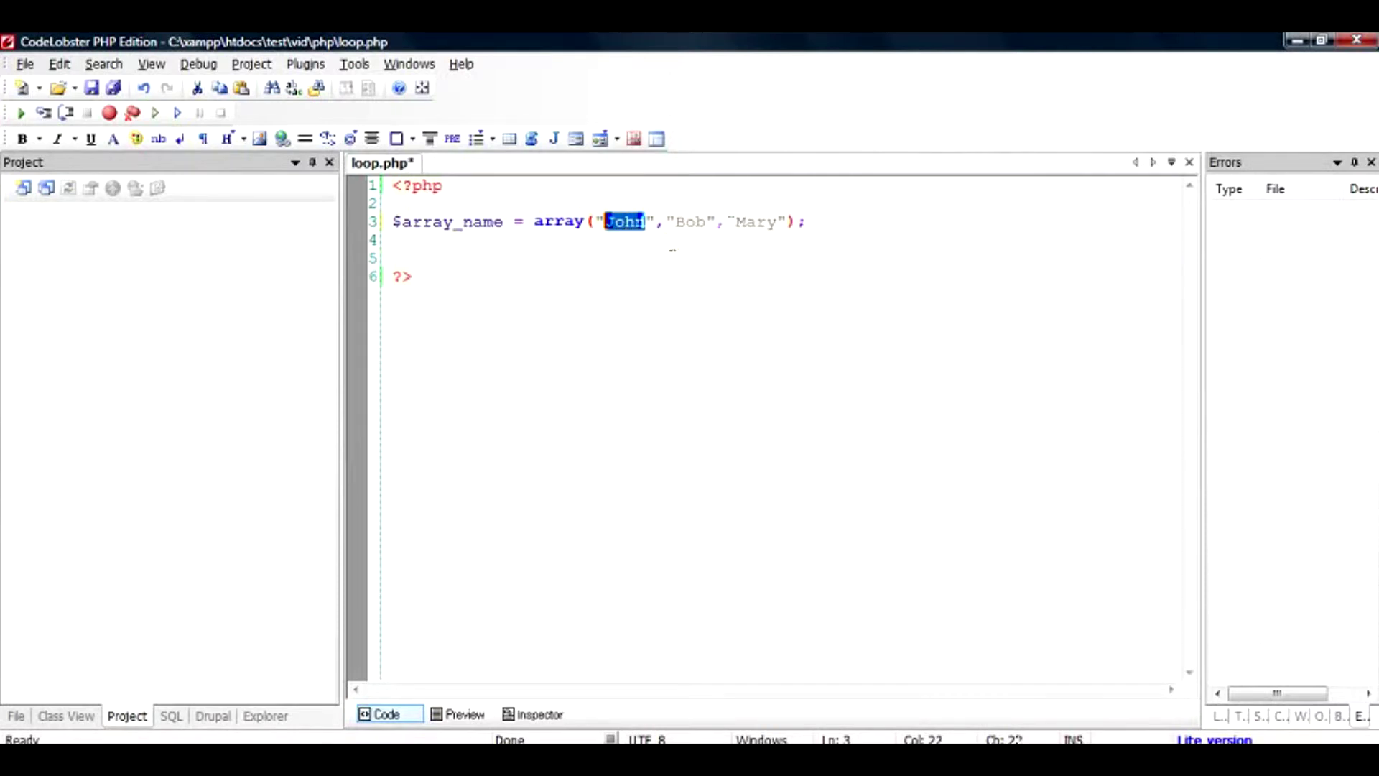
click(672, 250)
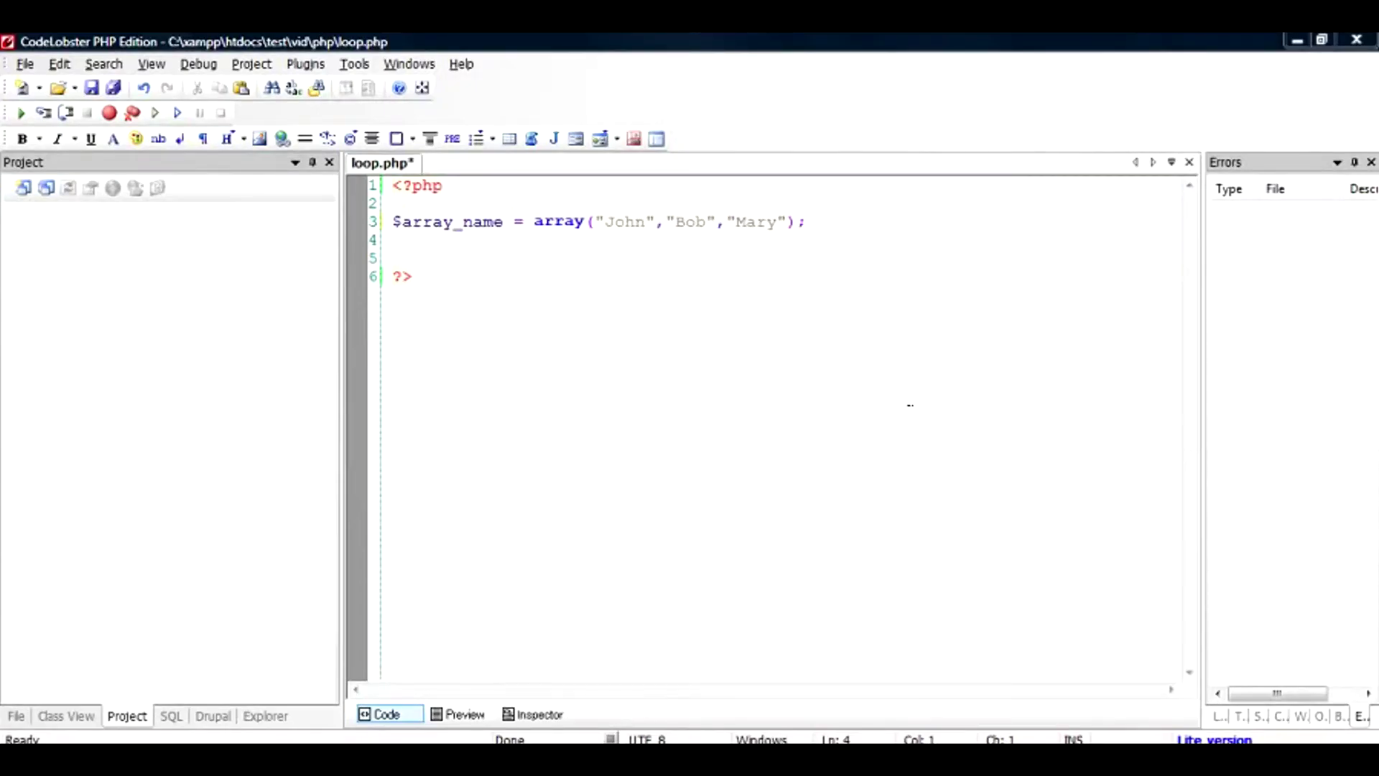
Write foreach($array_name as $name) with an empty brace block beneath it.
key(Down)
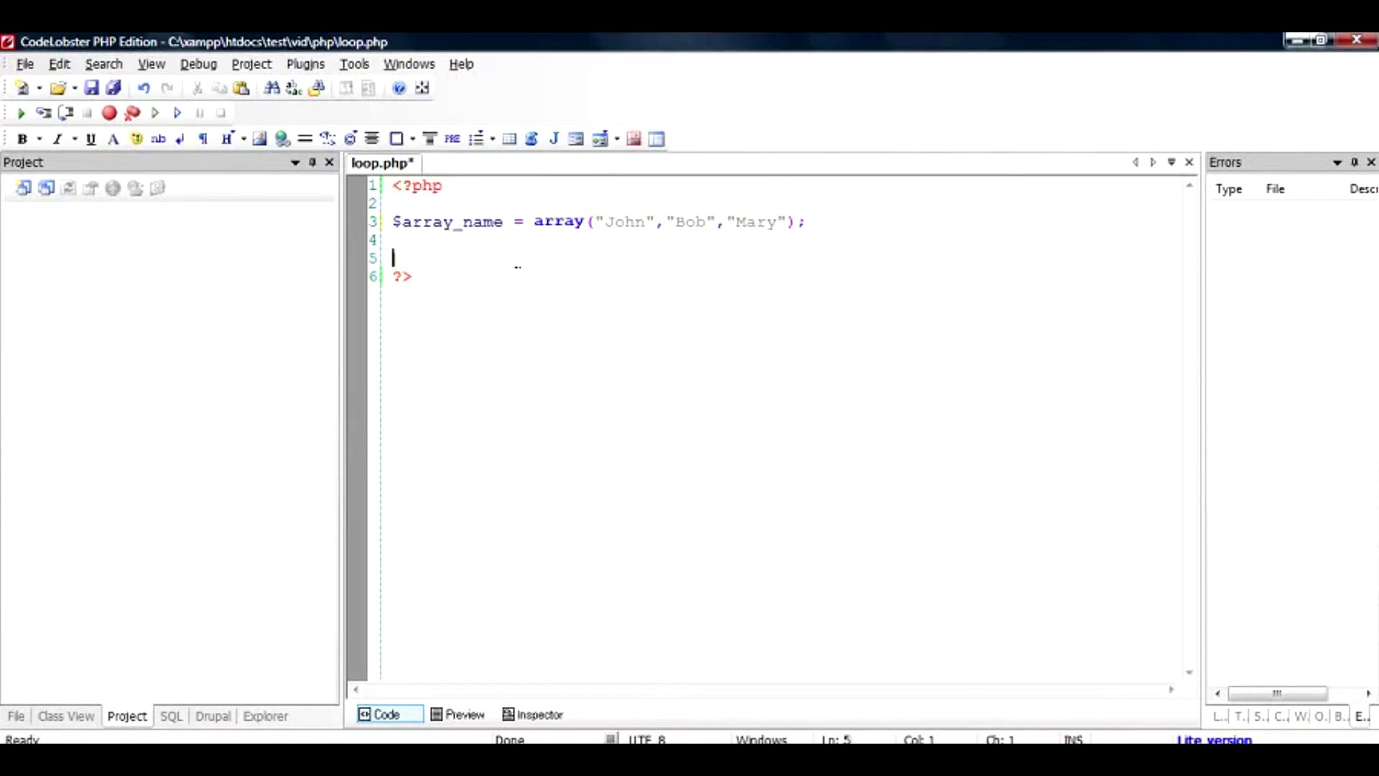
text(f)
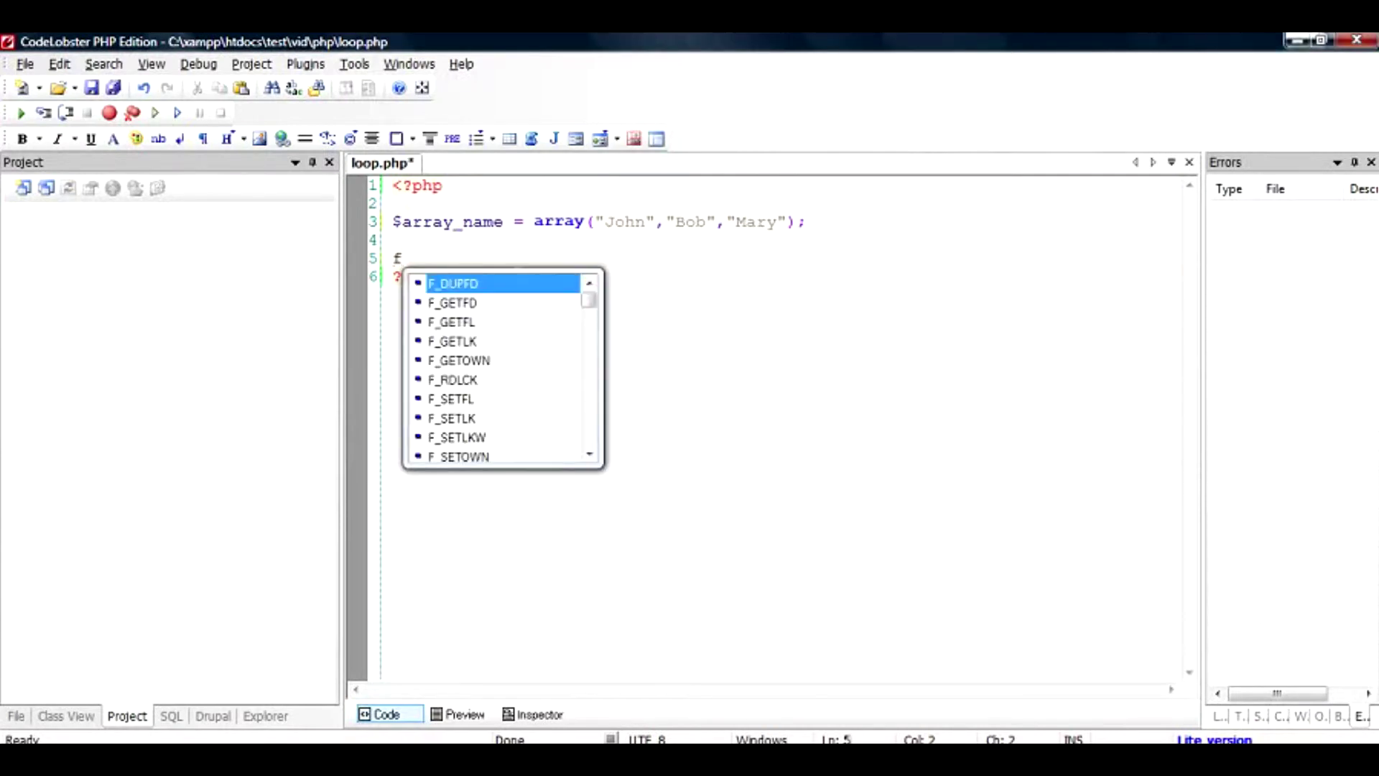
text(oreach)
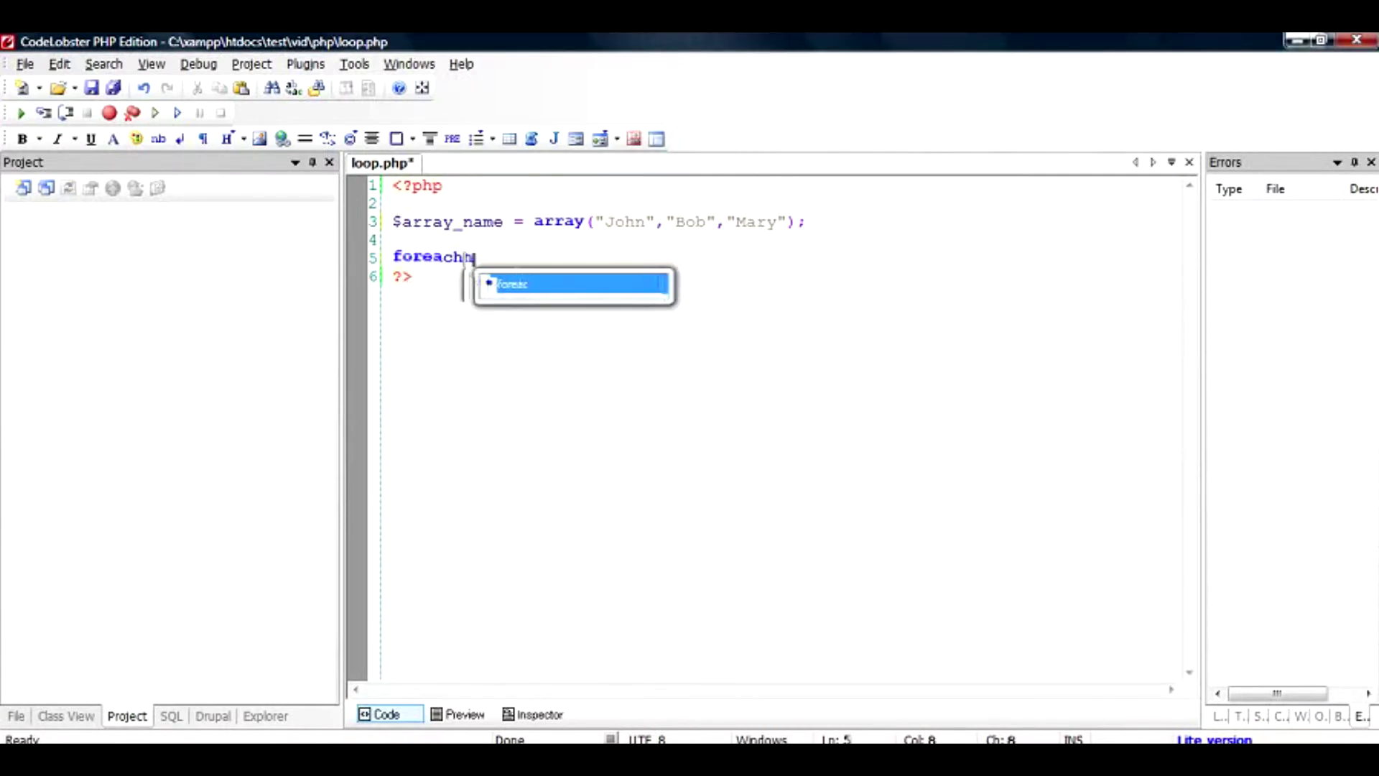
text(()
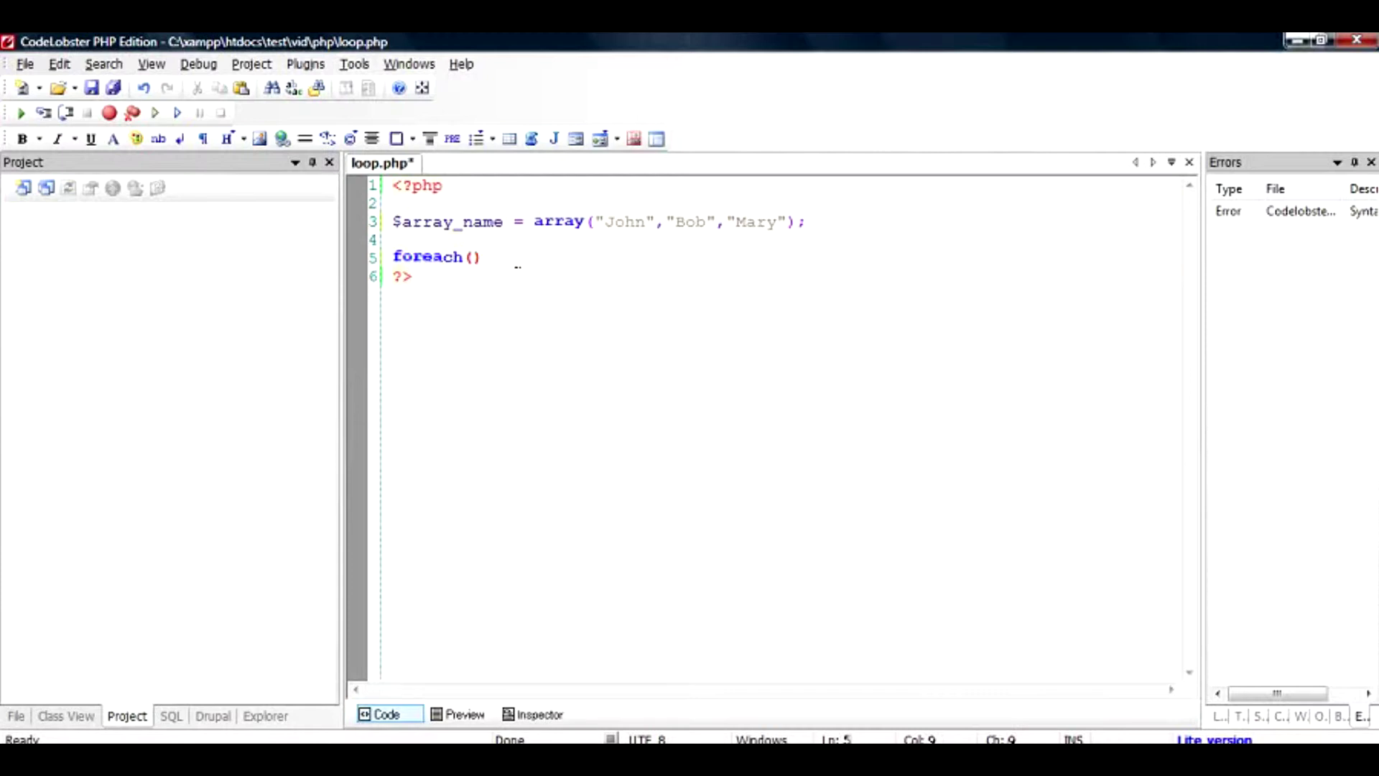
text($a)
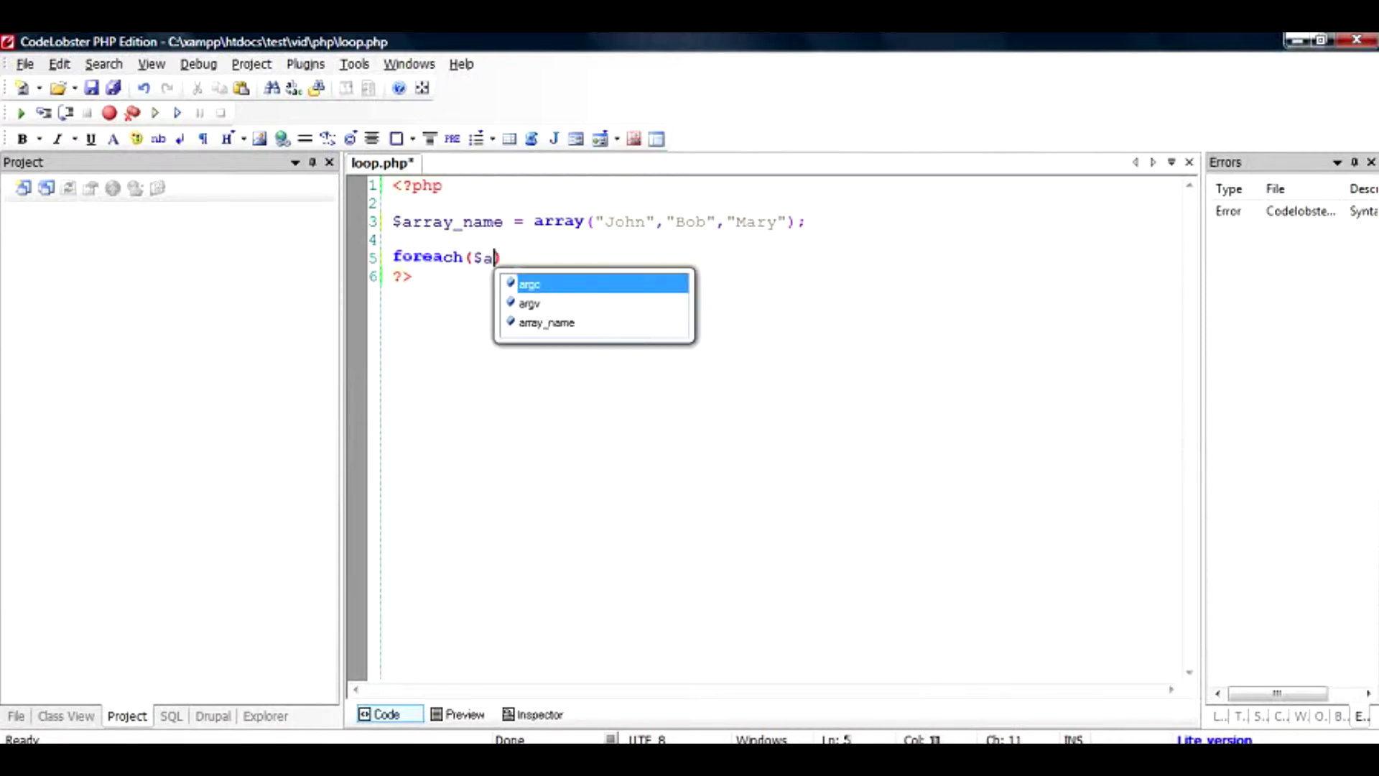
key(Down)
key(Down)
key(Return)
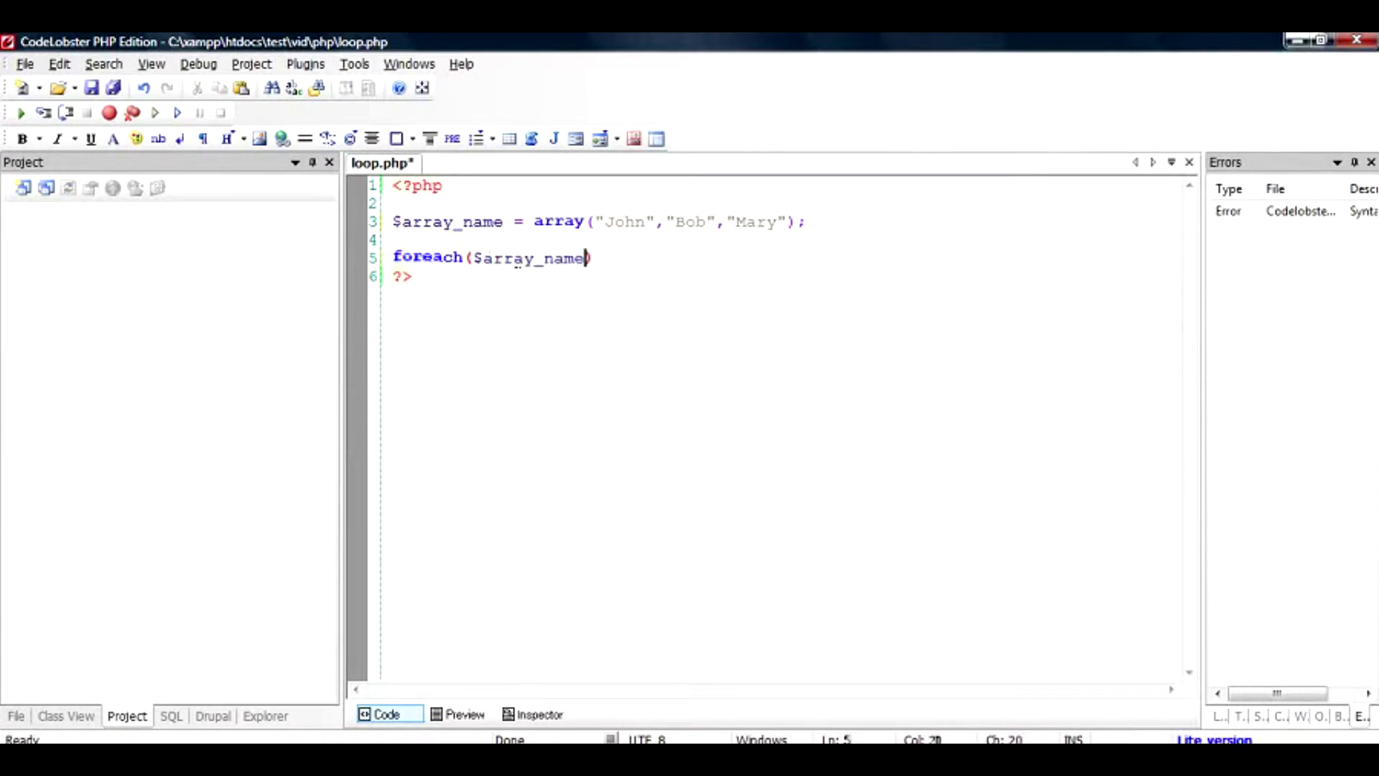
text(as)
text( $name)
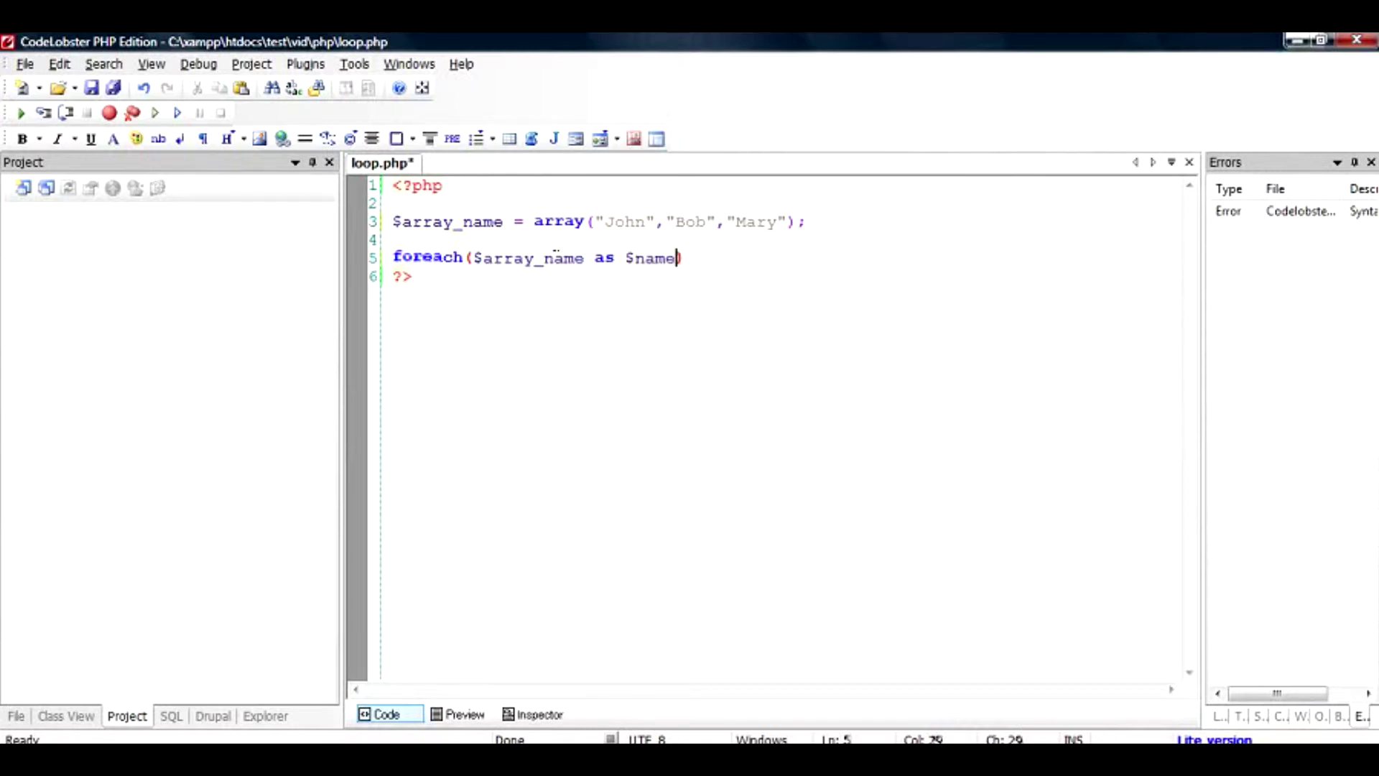
key(Right)
key(Return)
text({)
key(Return)
Add an indented echo $name.'<br/>'; inside the loop body and save loop.php.
key(Down)
key(Up)
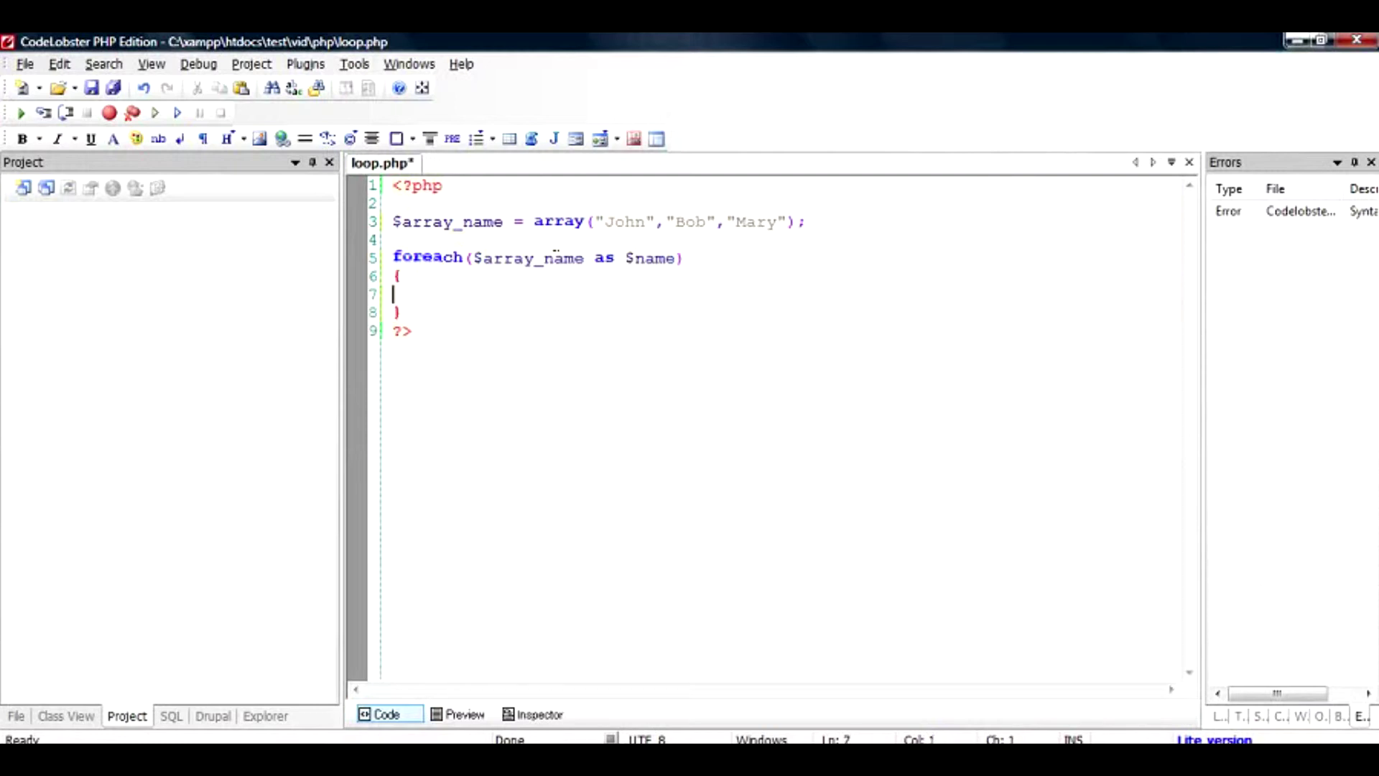
key(Home)
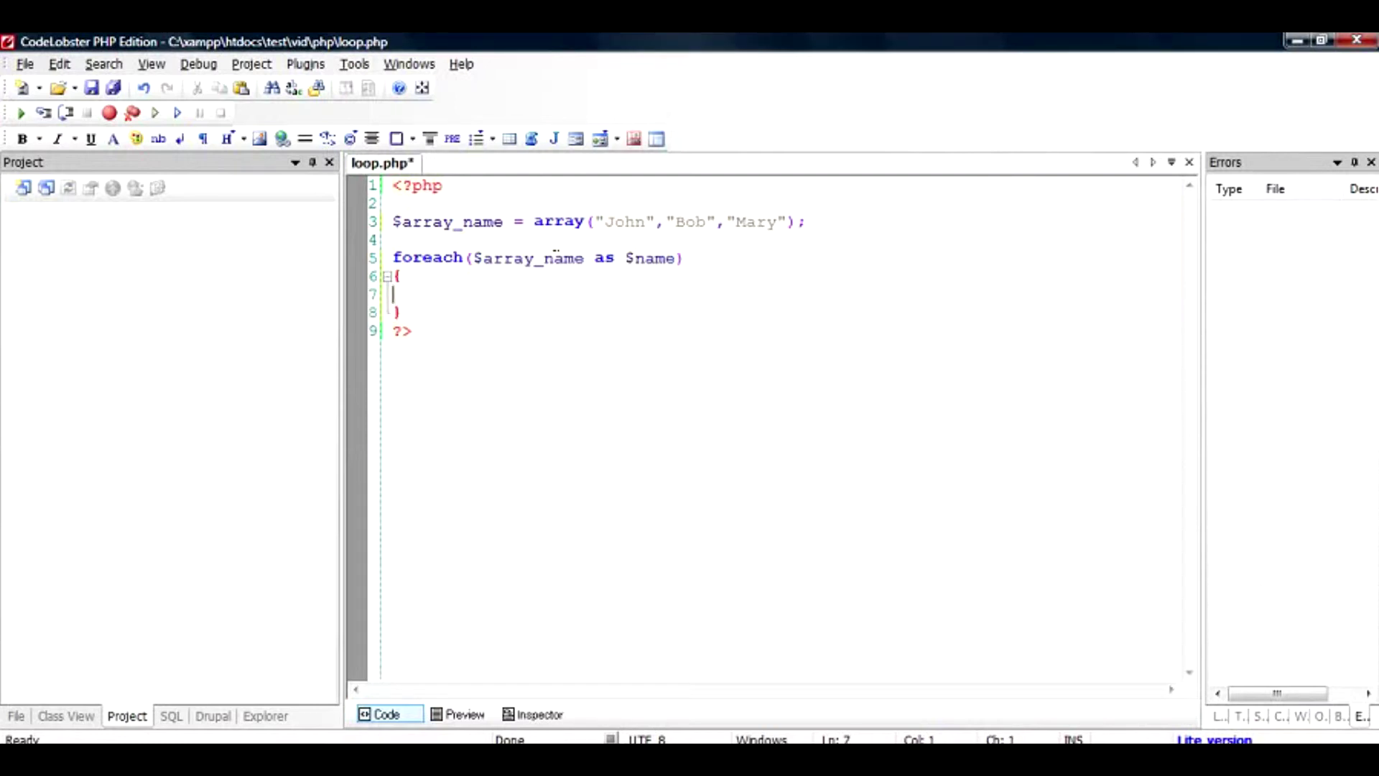
key(Tab)
text(echo )
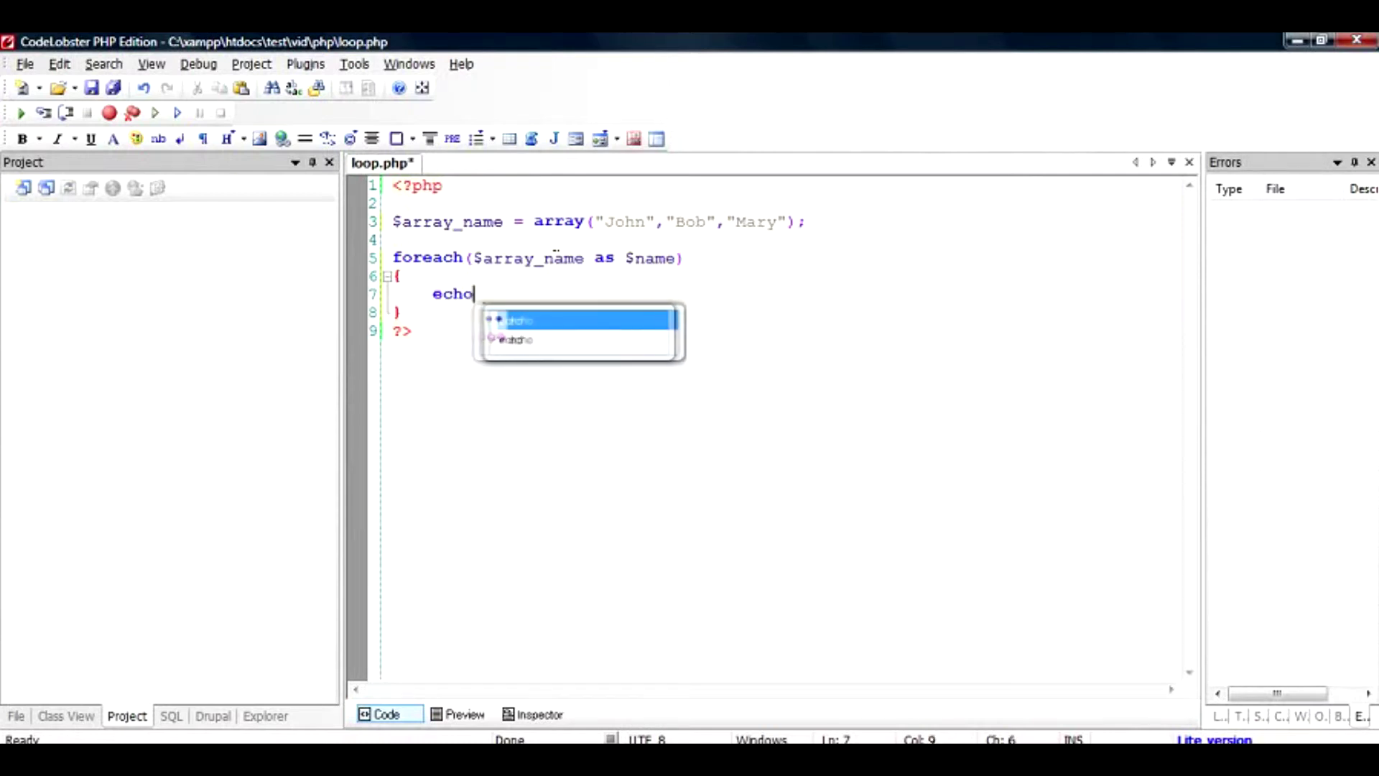
text($name)
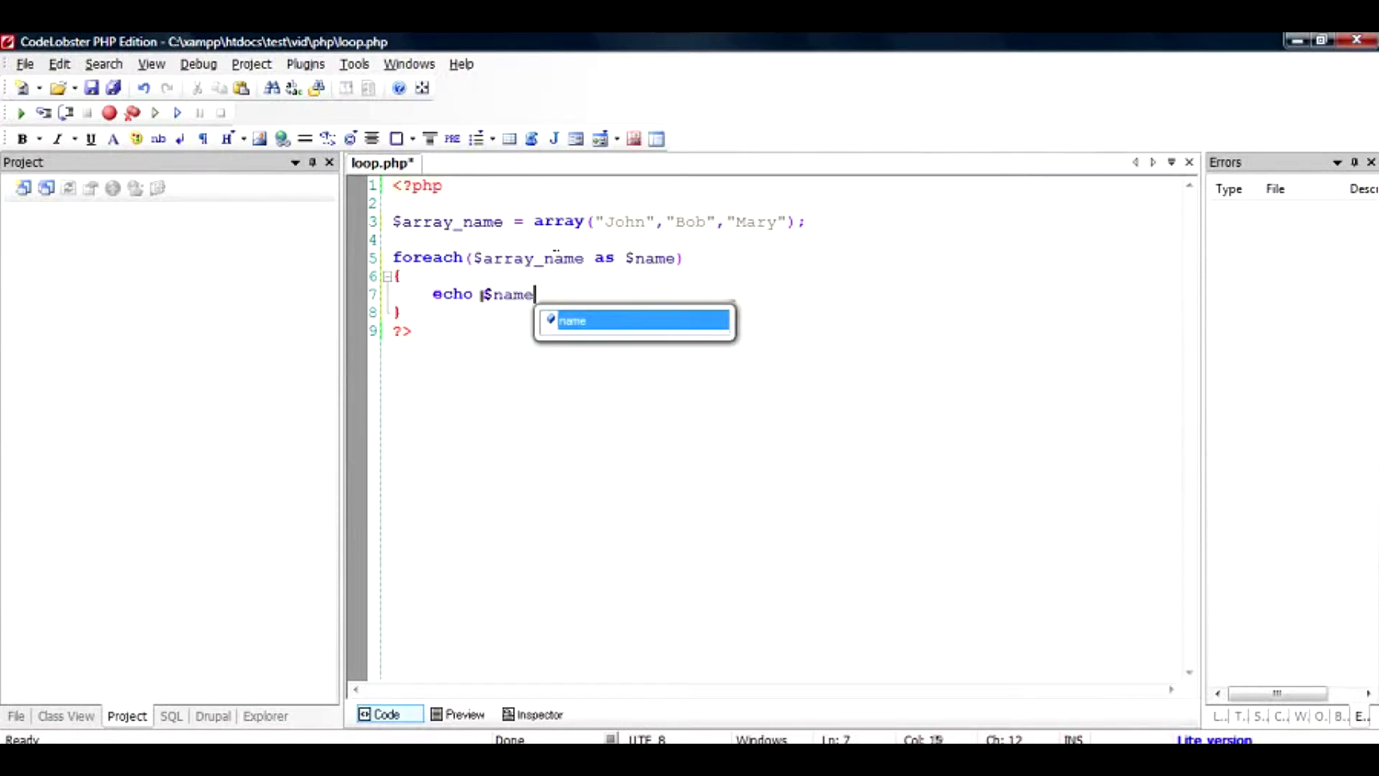
text(.)
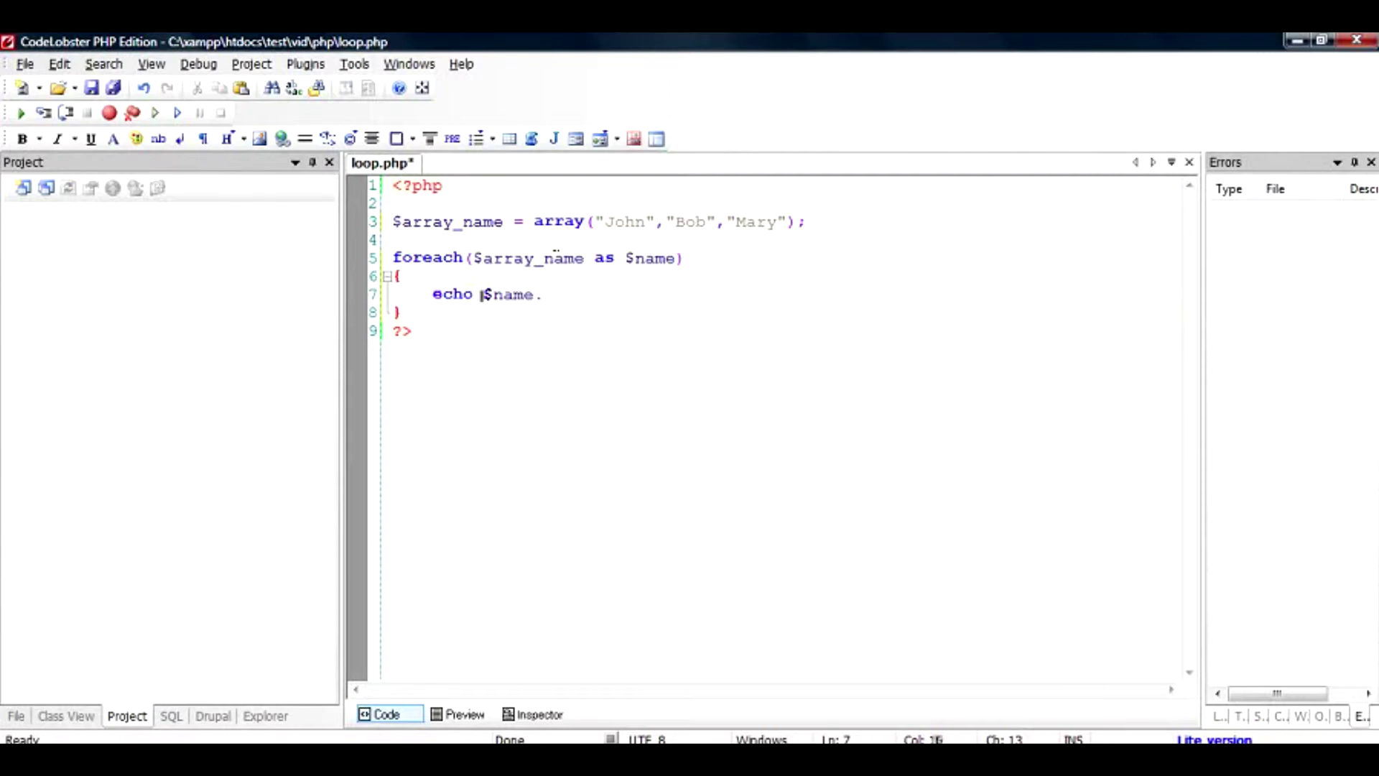
text('<)
text(br>)
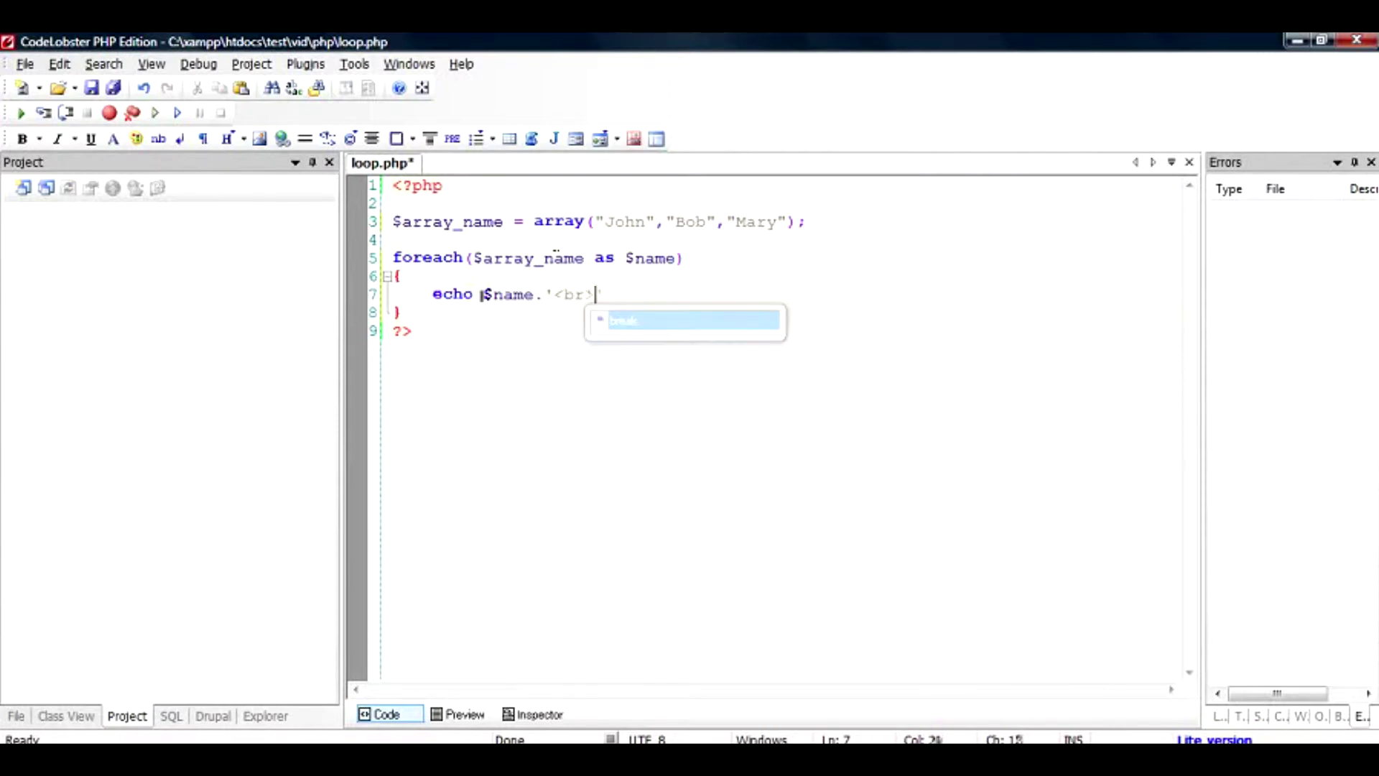
key(Escape)
key(Left)
text(/)
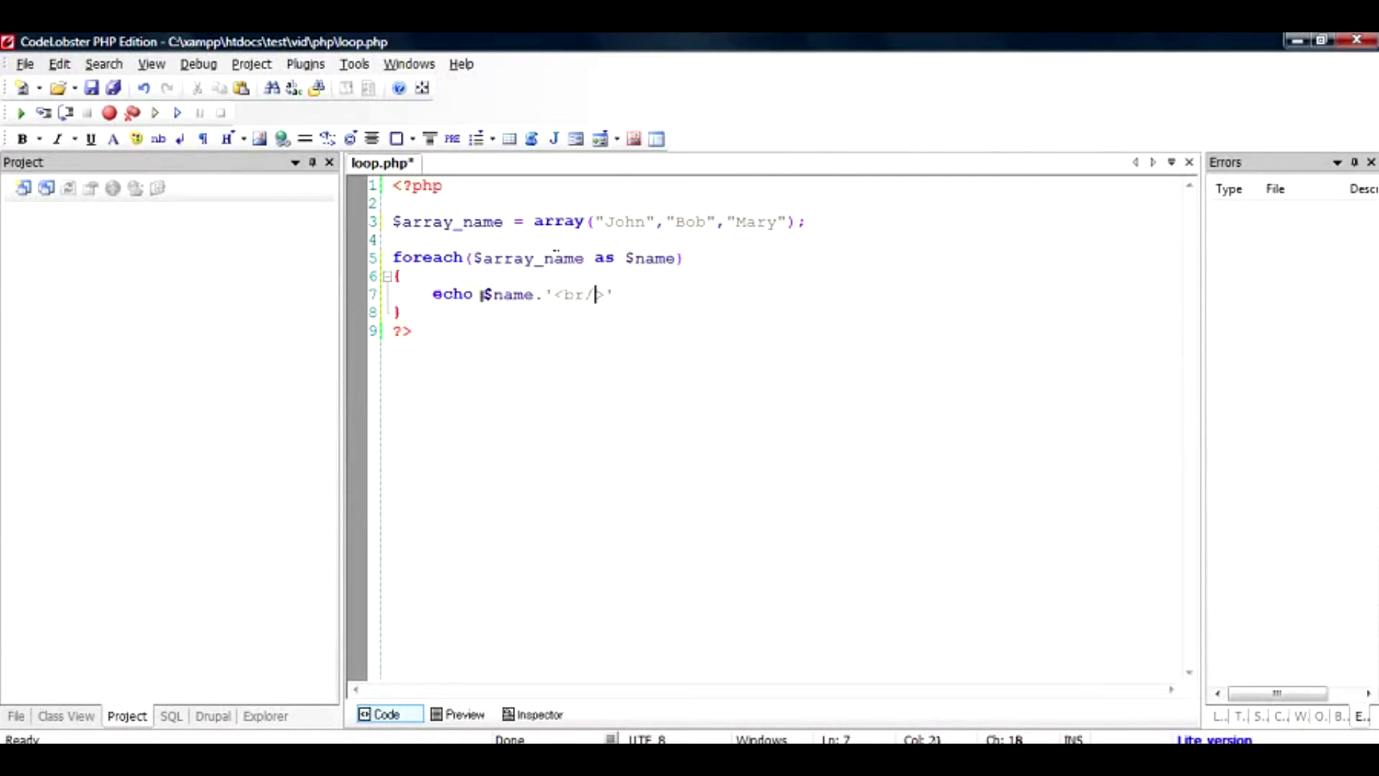
key(Right)
key(Right)
text(;)
key(ctrl+s)
key(ctrl+s)
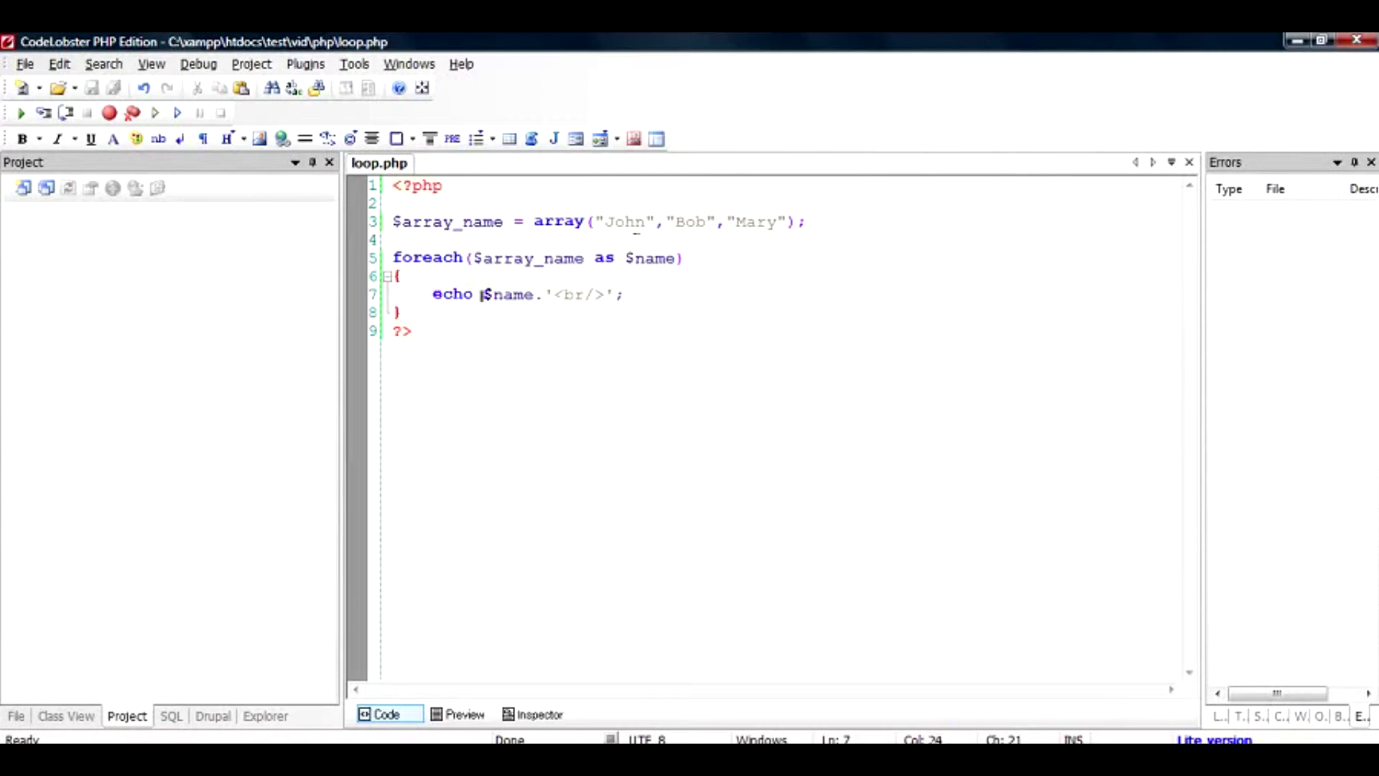
mouse_move(647, 222)
mouse_down()
mouse_move(613, 222)
mouse_move(647, 223)
mouse_up()
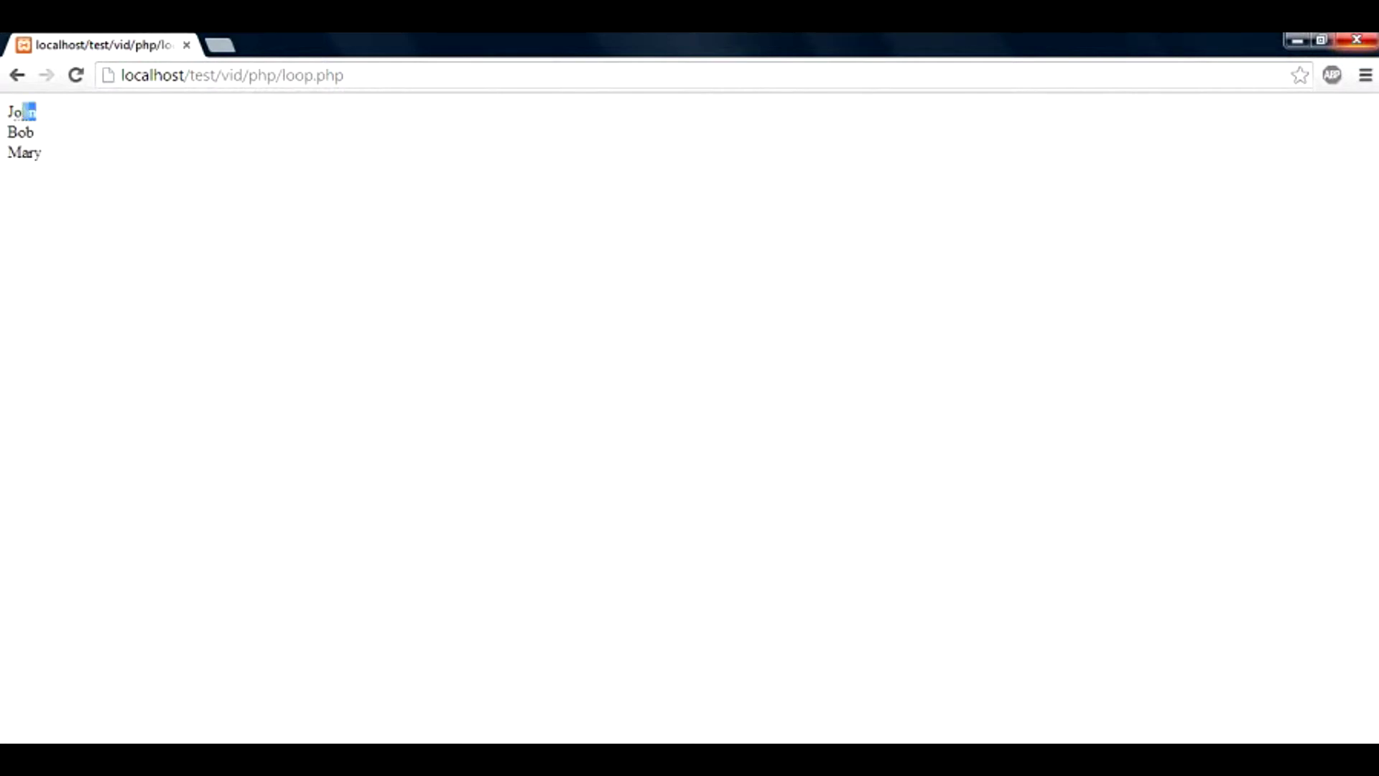
mouse_move(39, 113)
mouse_down()
mouse_move(6, 112)
mouse_move(8, 133)
mouse_up()
key(alt+Tab)
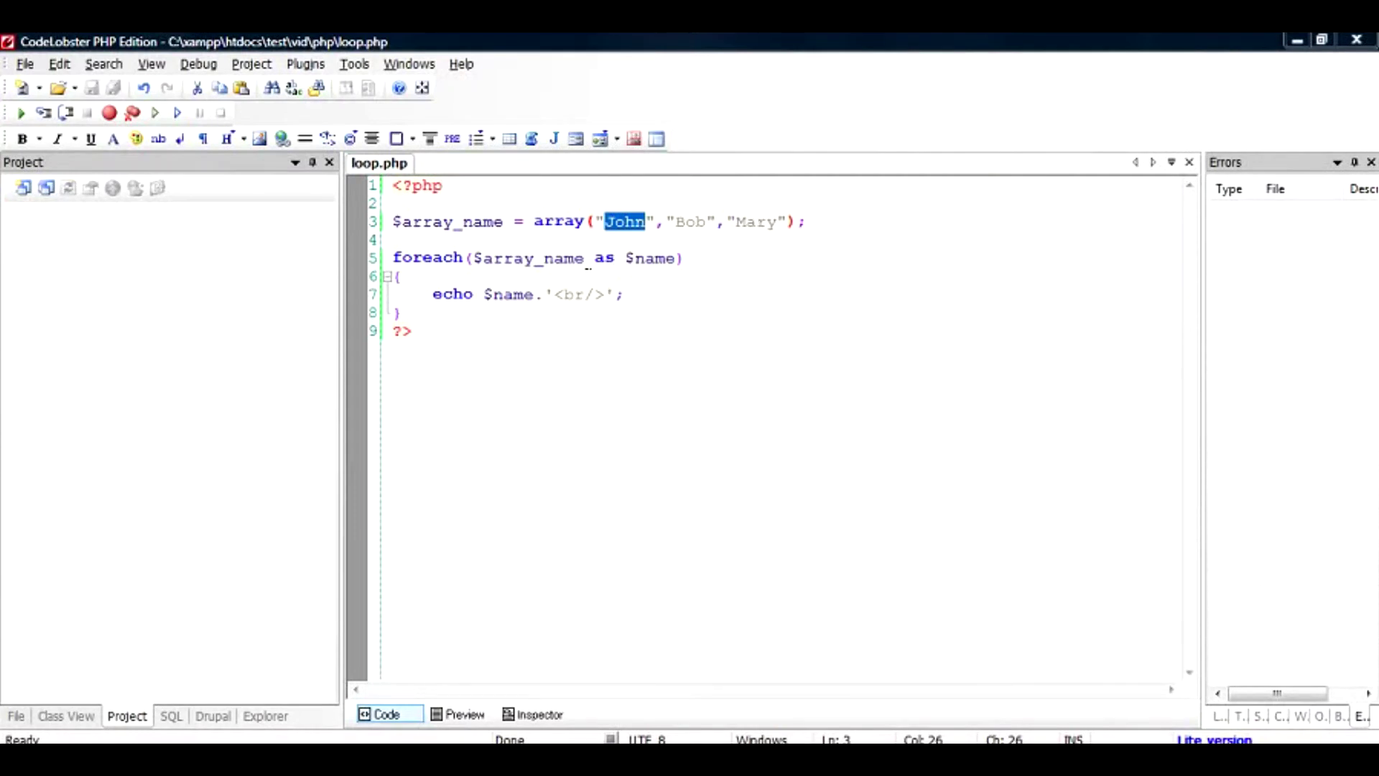
click(586, 261)
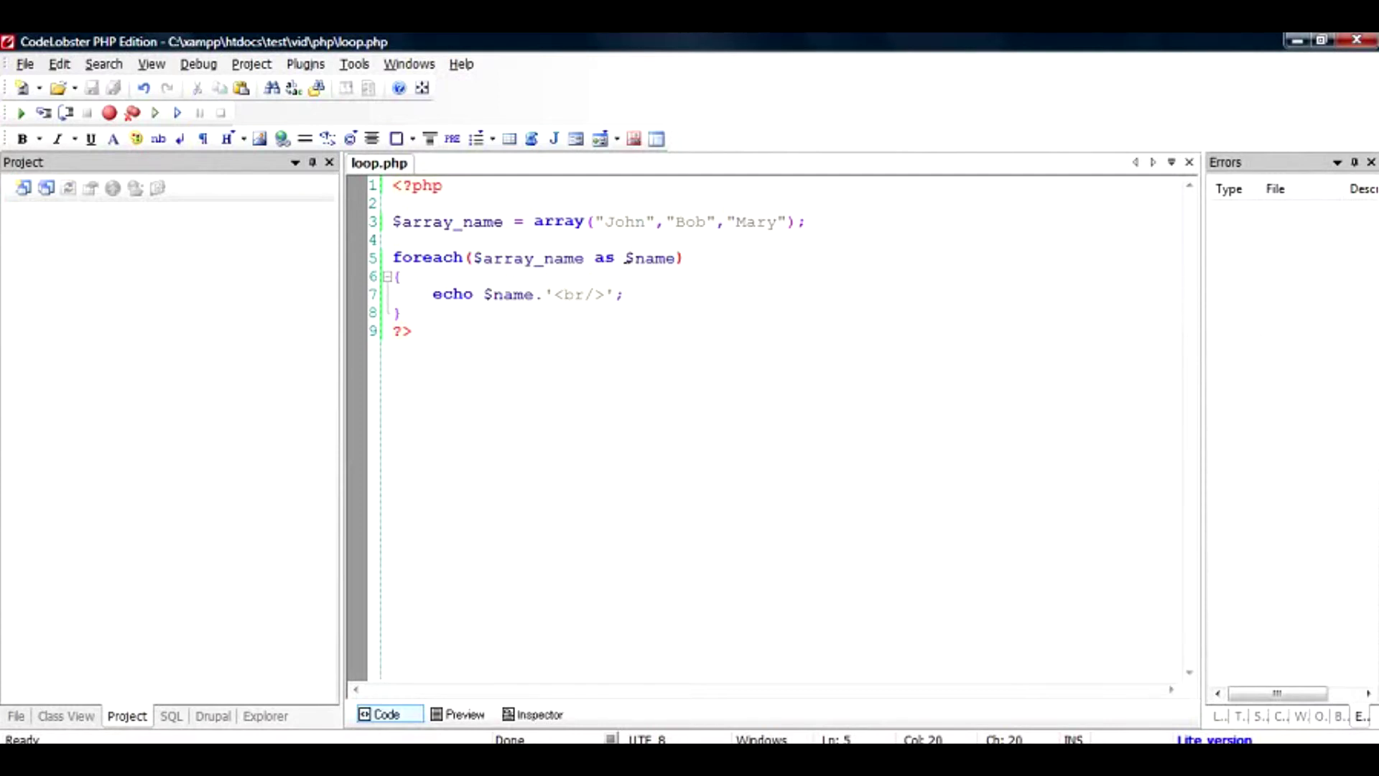
drag(624, 257, 677, 258)
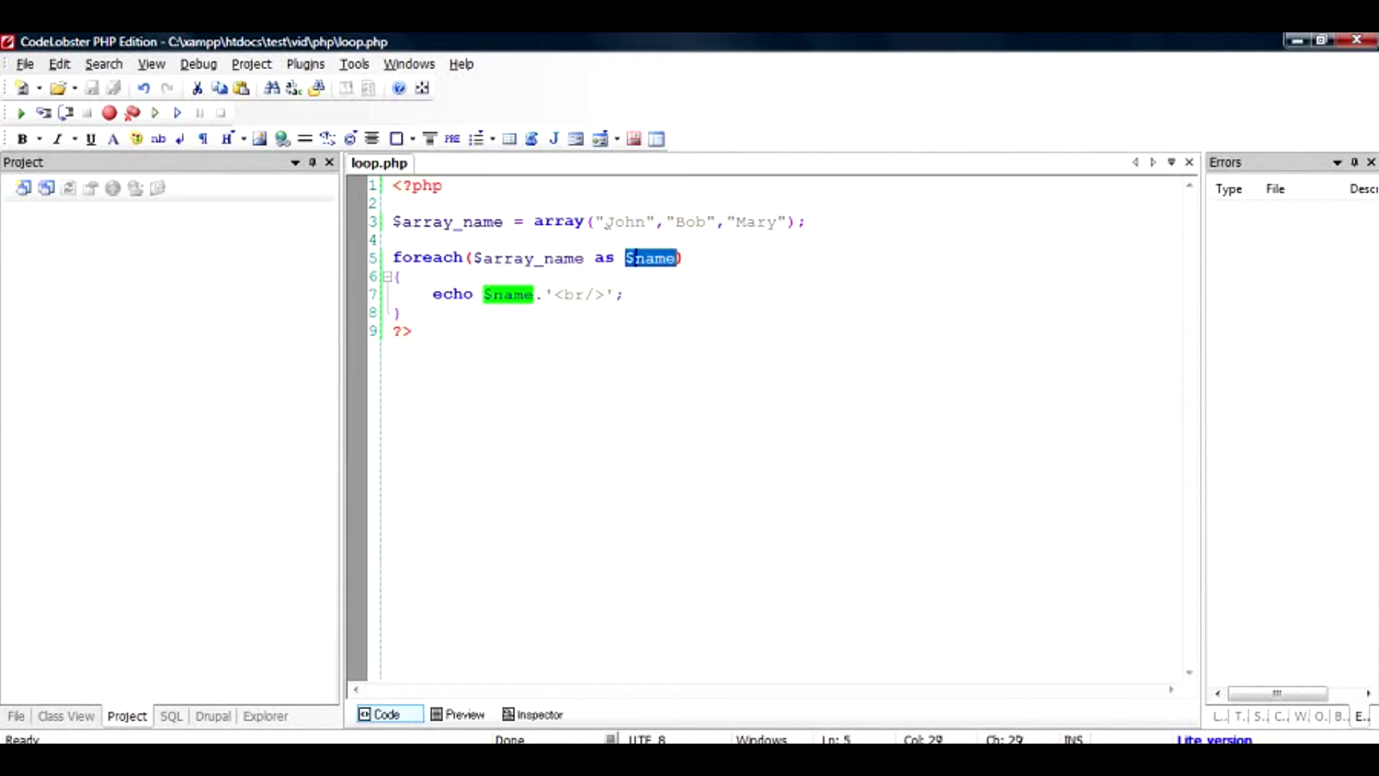
click(624, 222)
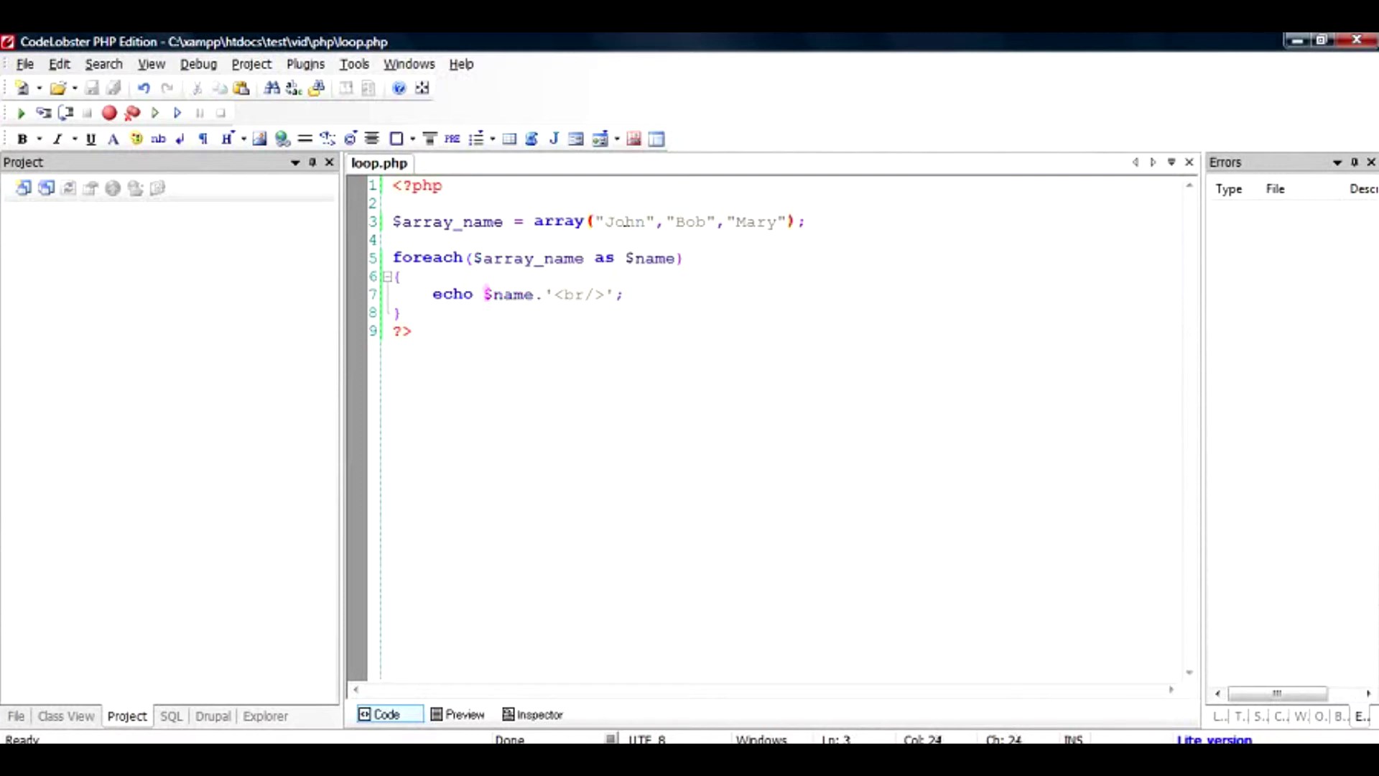
click(698, 222)
click(755, 222)
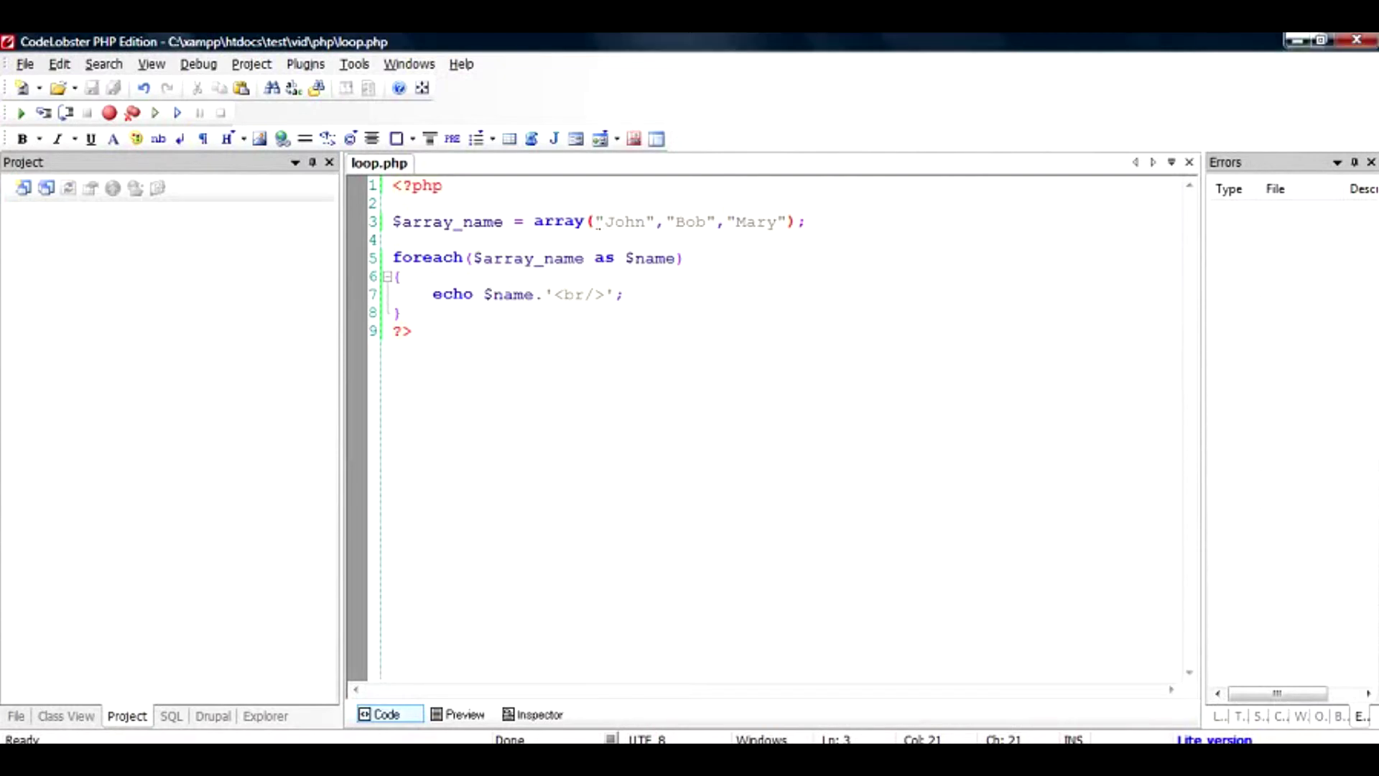
text(j")
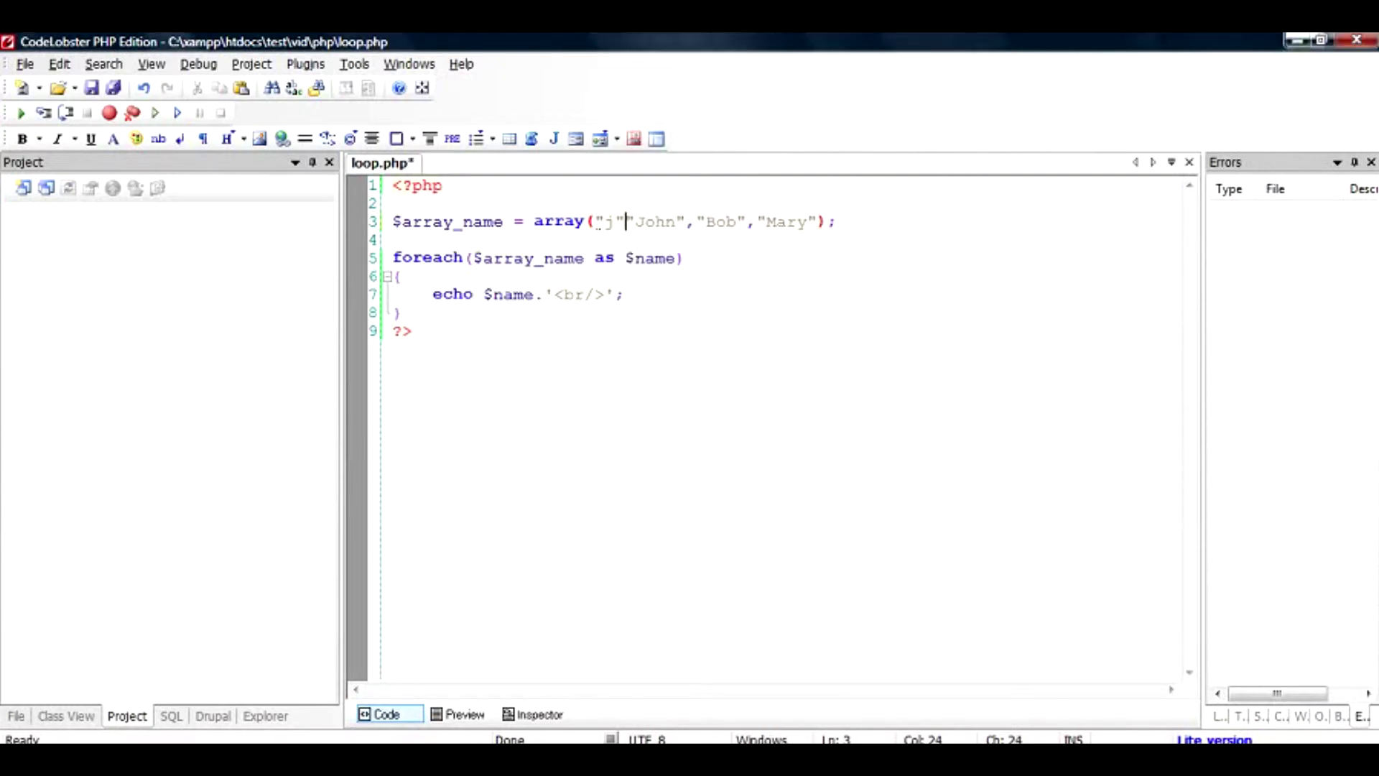
text(=>)
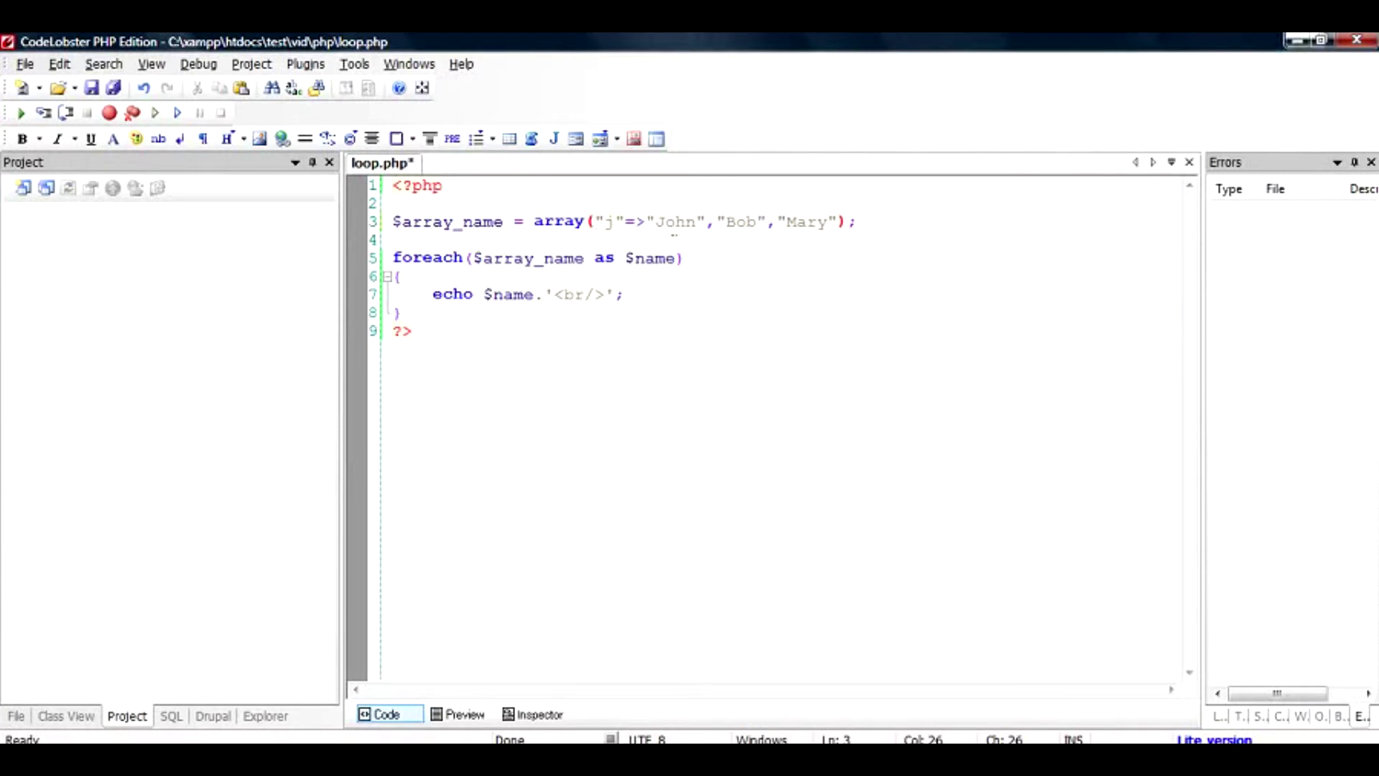
Give John, Bob and Mary the keys "j", "b" and "m", then save.
key(ctrl+Right)
text(")
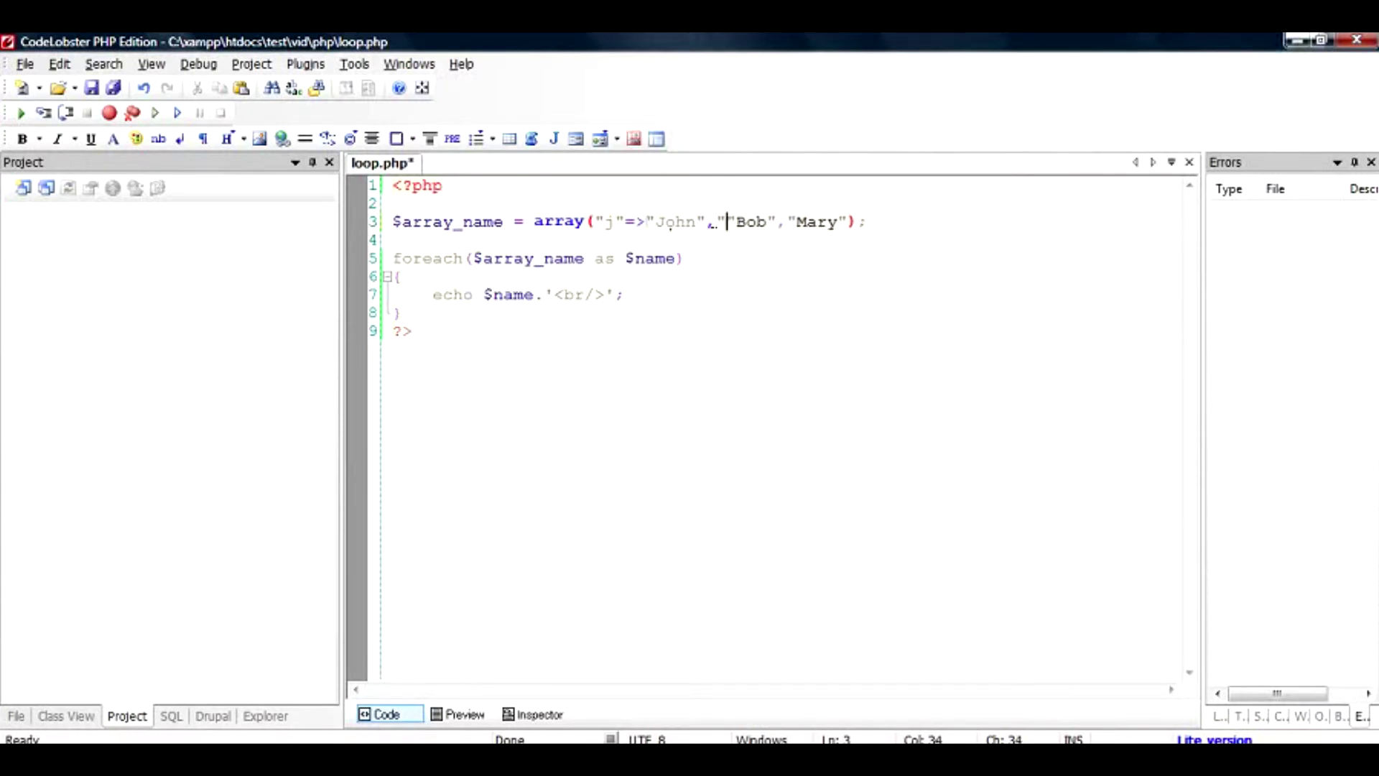
text(b"=>)
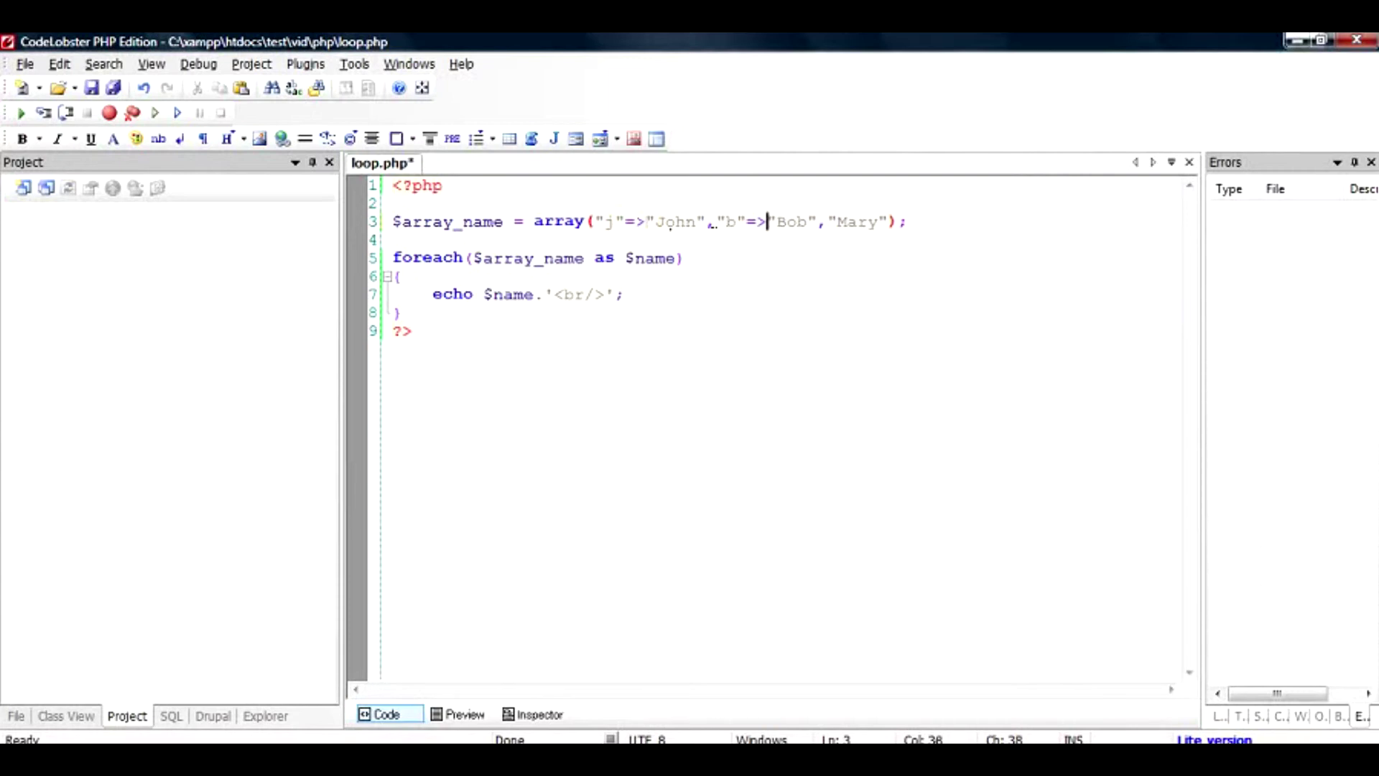
key(ctrl+Right)
text("m)
key(Escape)
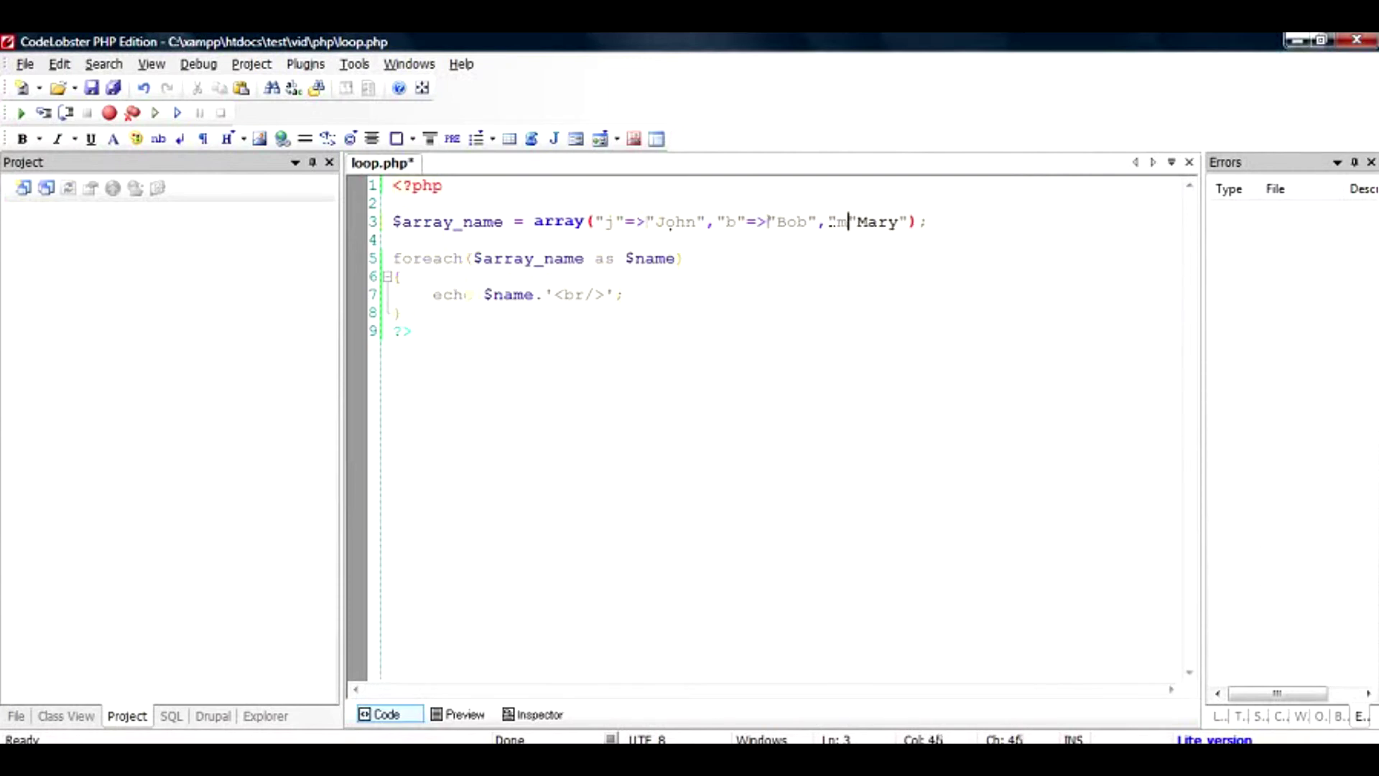
text("=>)
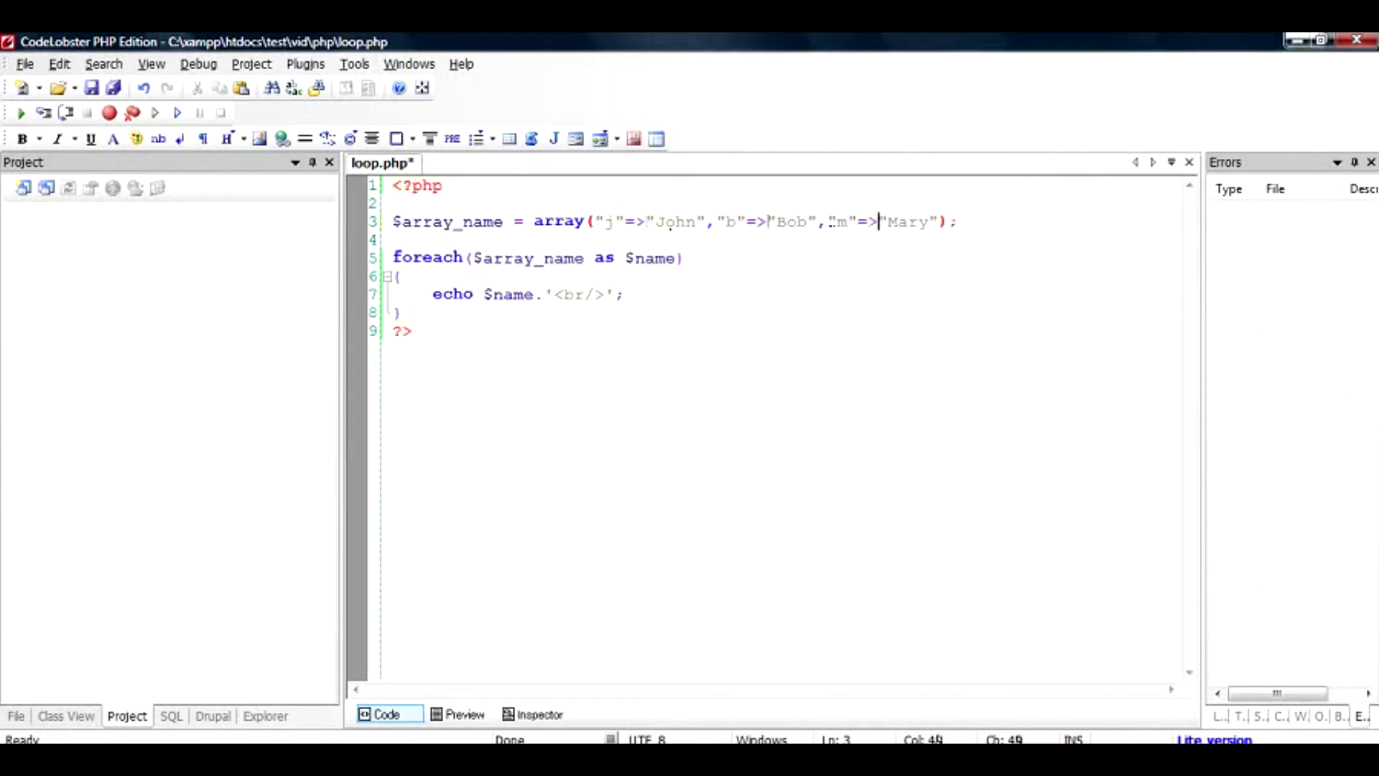
key(ctrl+s)
Change the foreach header to 'as $key=>$name', removing the stray abcd characters.
drag(625, 258, 675, 258)
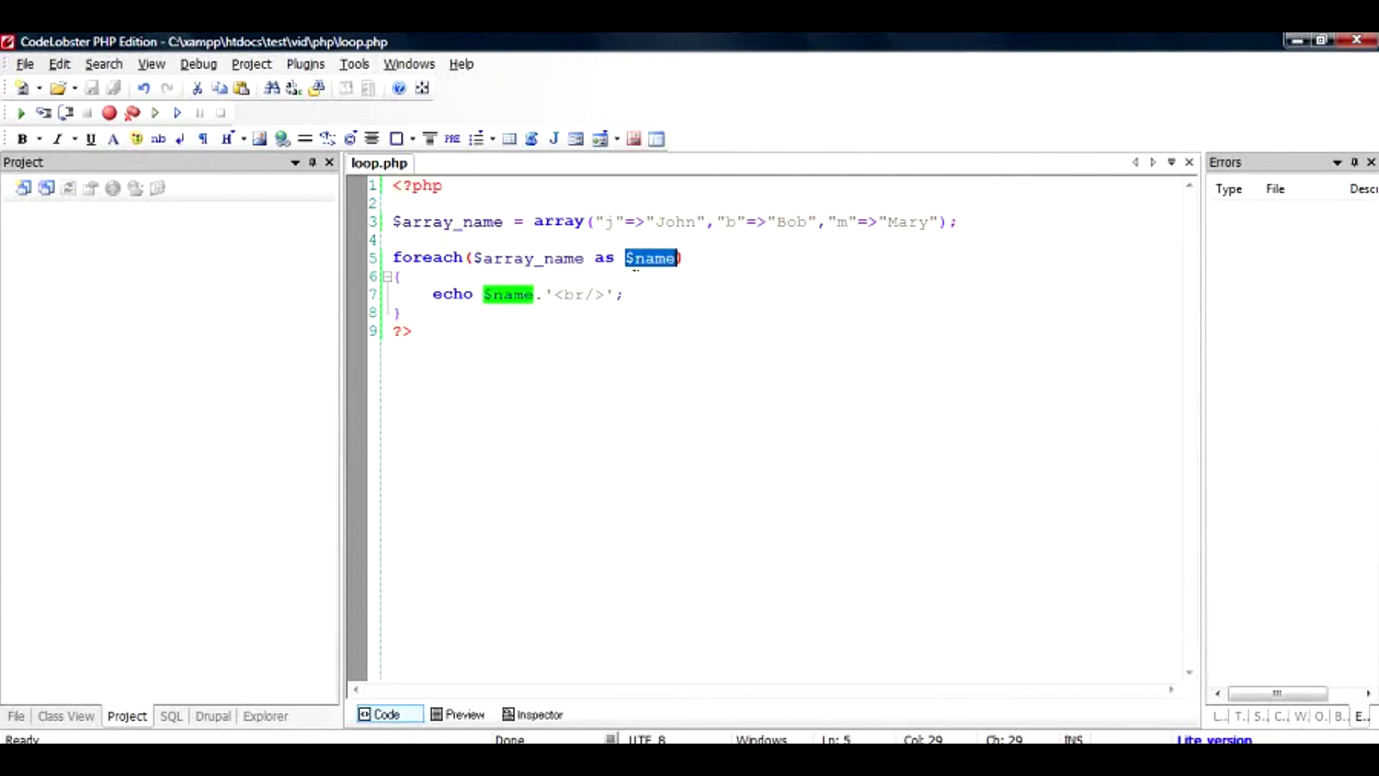
click(631, 258)
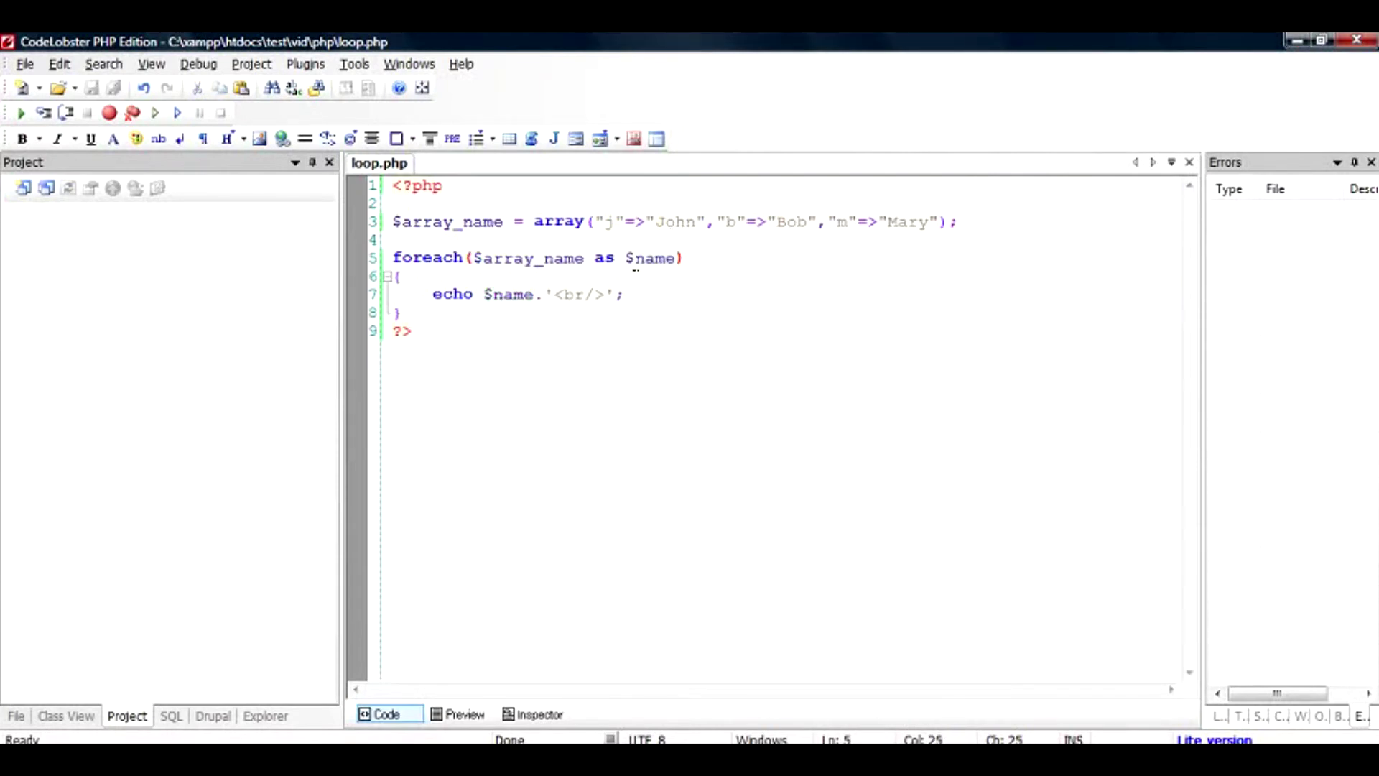
key(shift+Right)
key(shift+Right)
key(shift+Right)
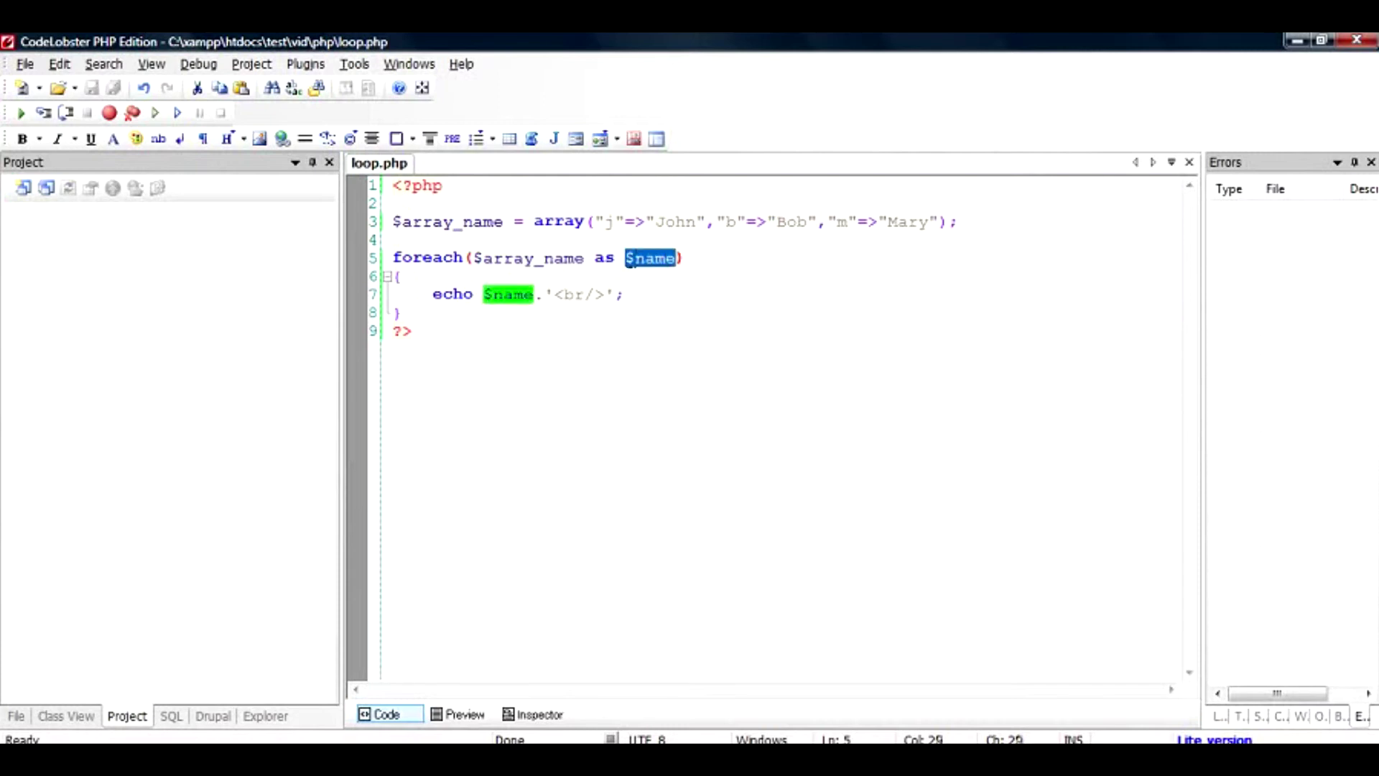
key(Left)
text($key)
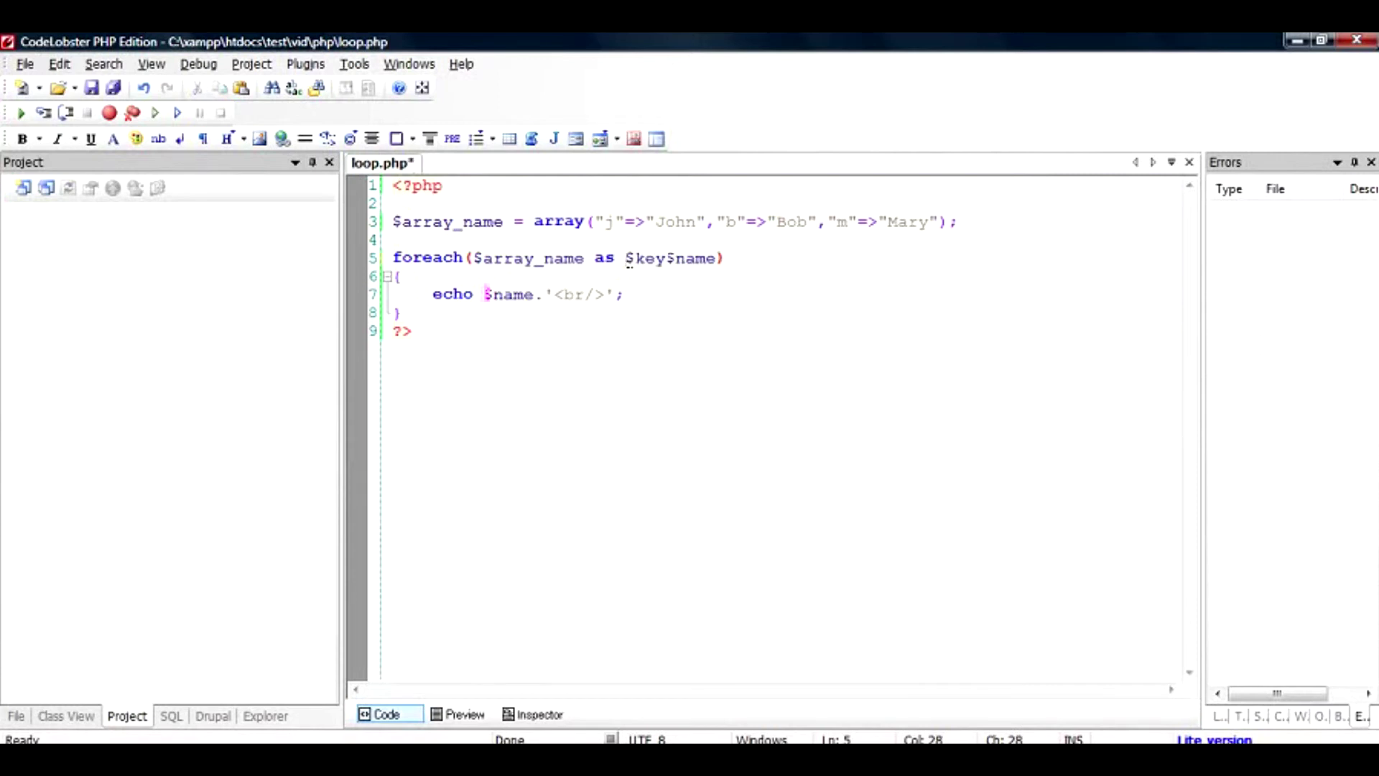
text(=>)
key(ctrl+s)
drag(667, 258, 647, 258)
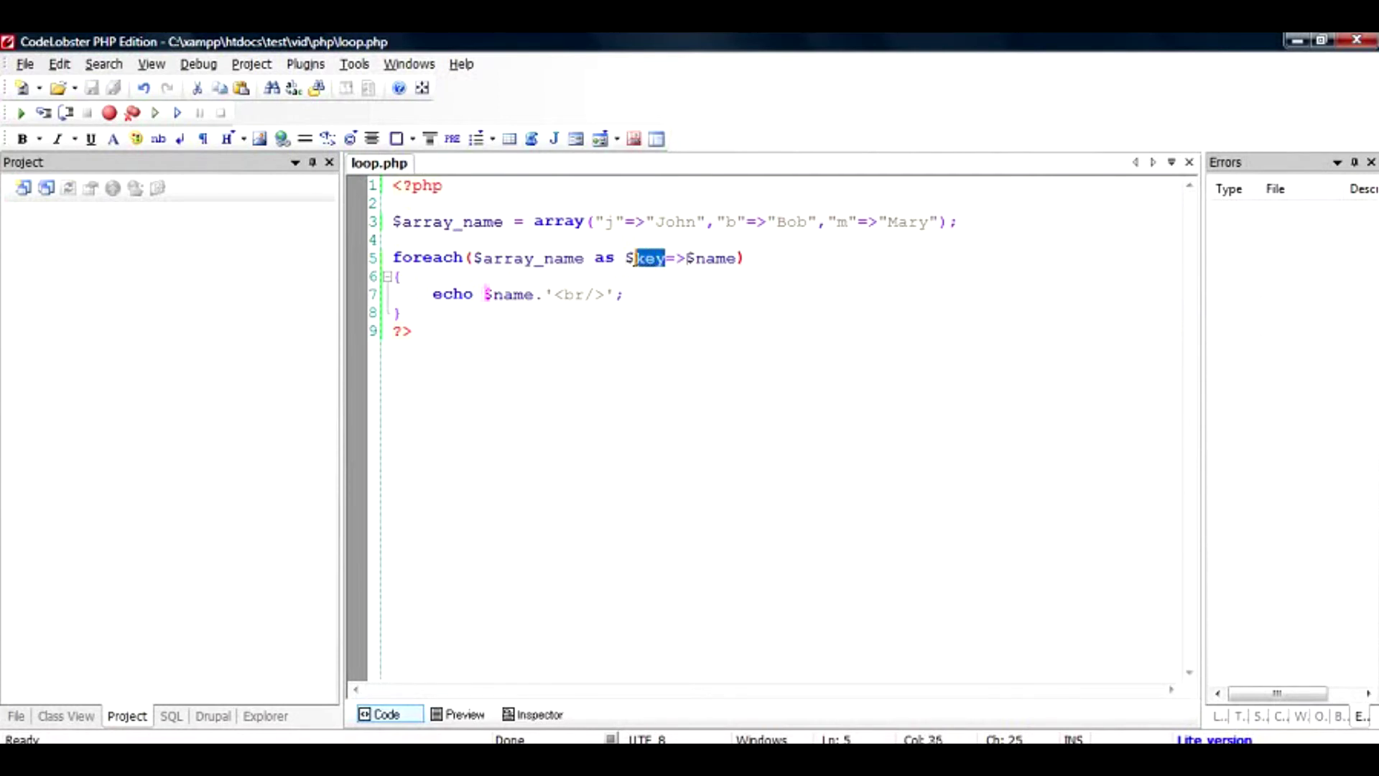
text(k)
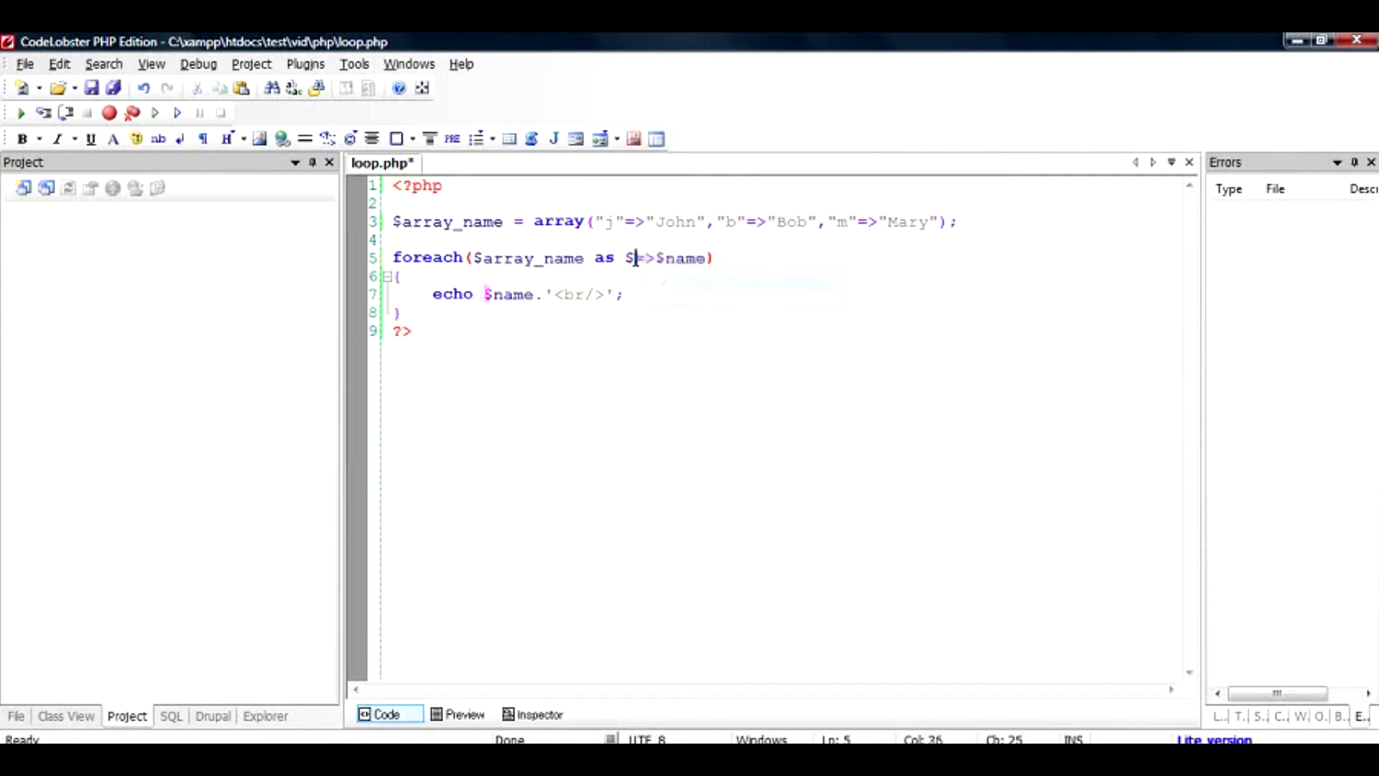
text(abcd)
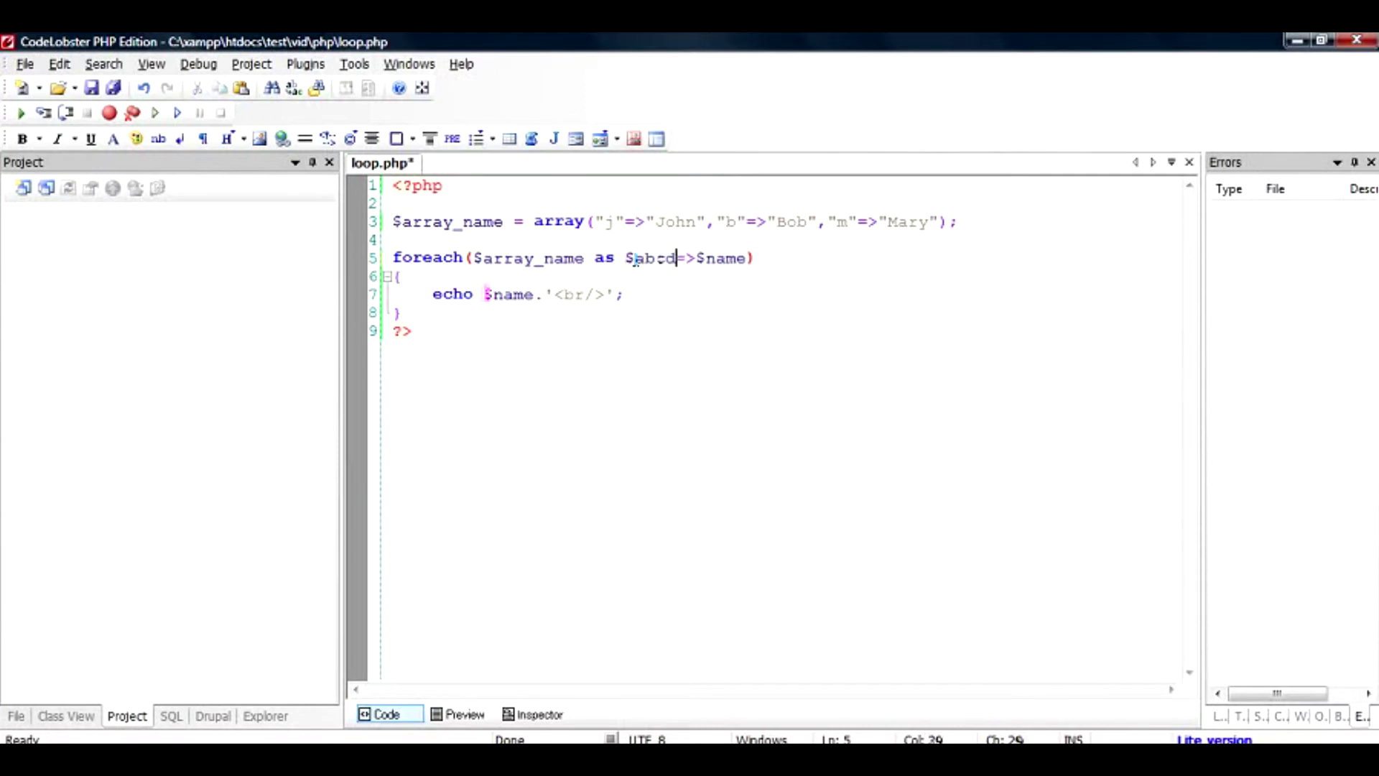
key(BackSpace)
key(BackSpace)
key(BackSpace)
key(BackSpace)
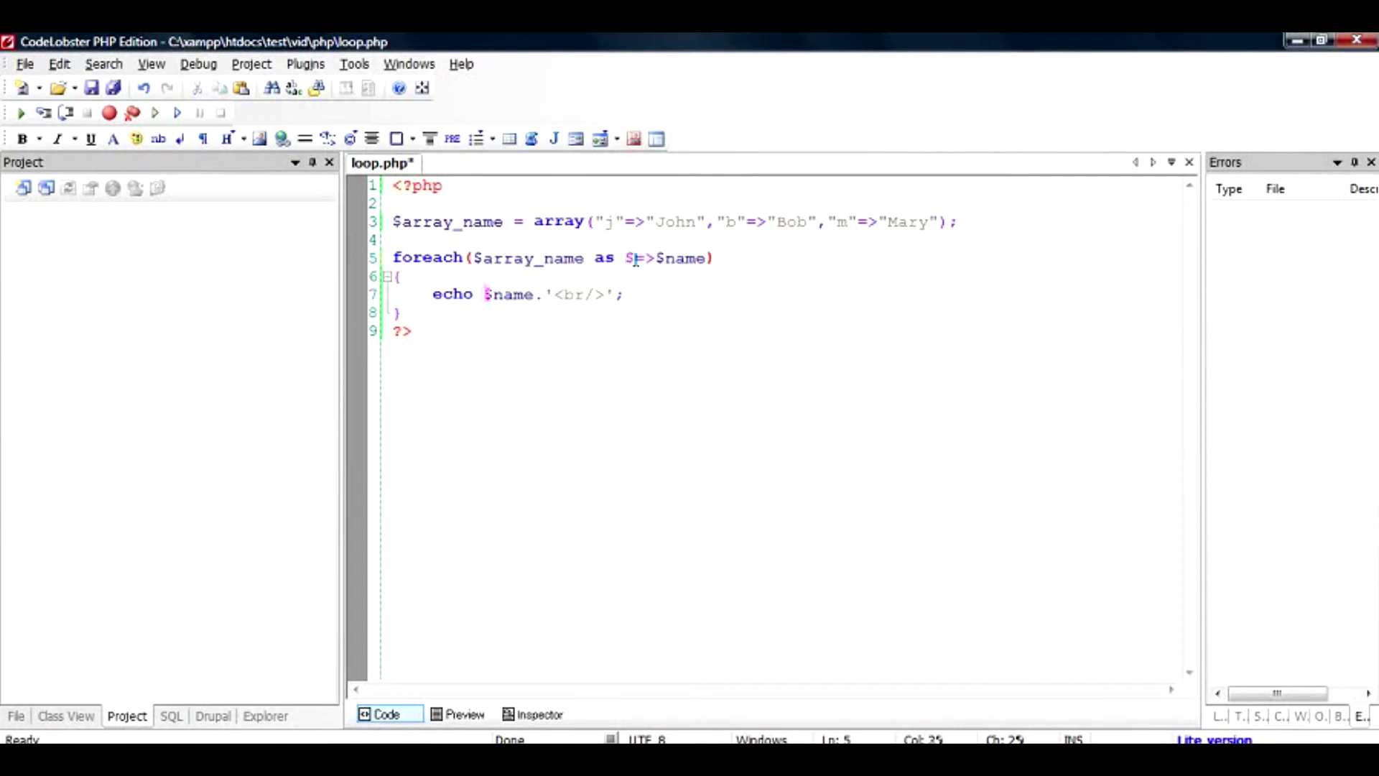
text(key)
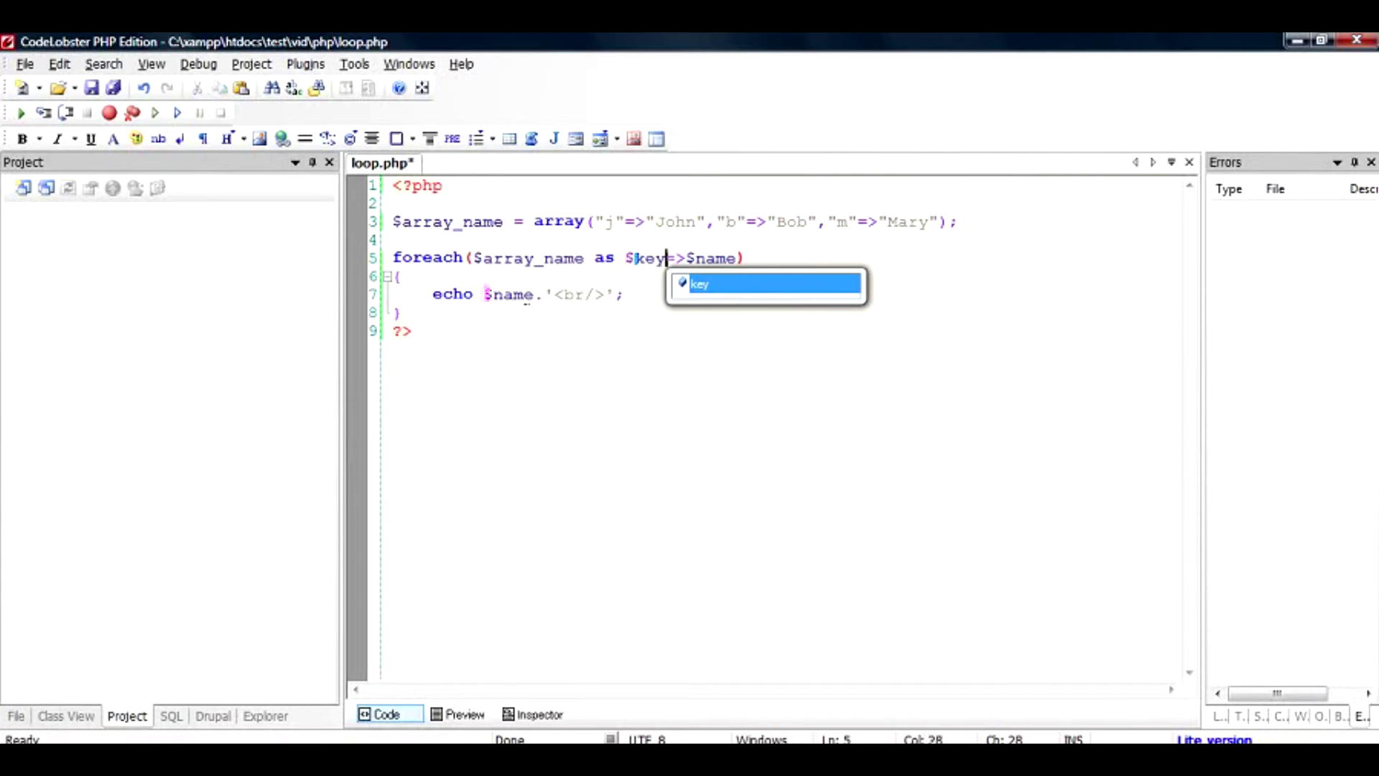
Rewrite the echo line to print "The value of ". $key. " is ".$name and save.
click(484, 294)
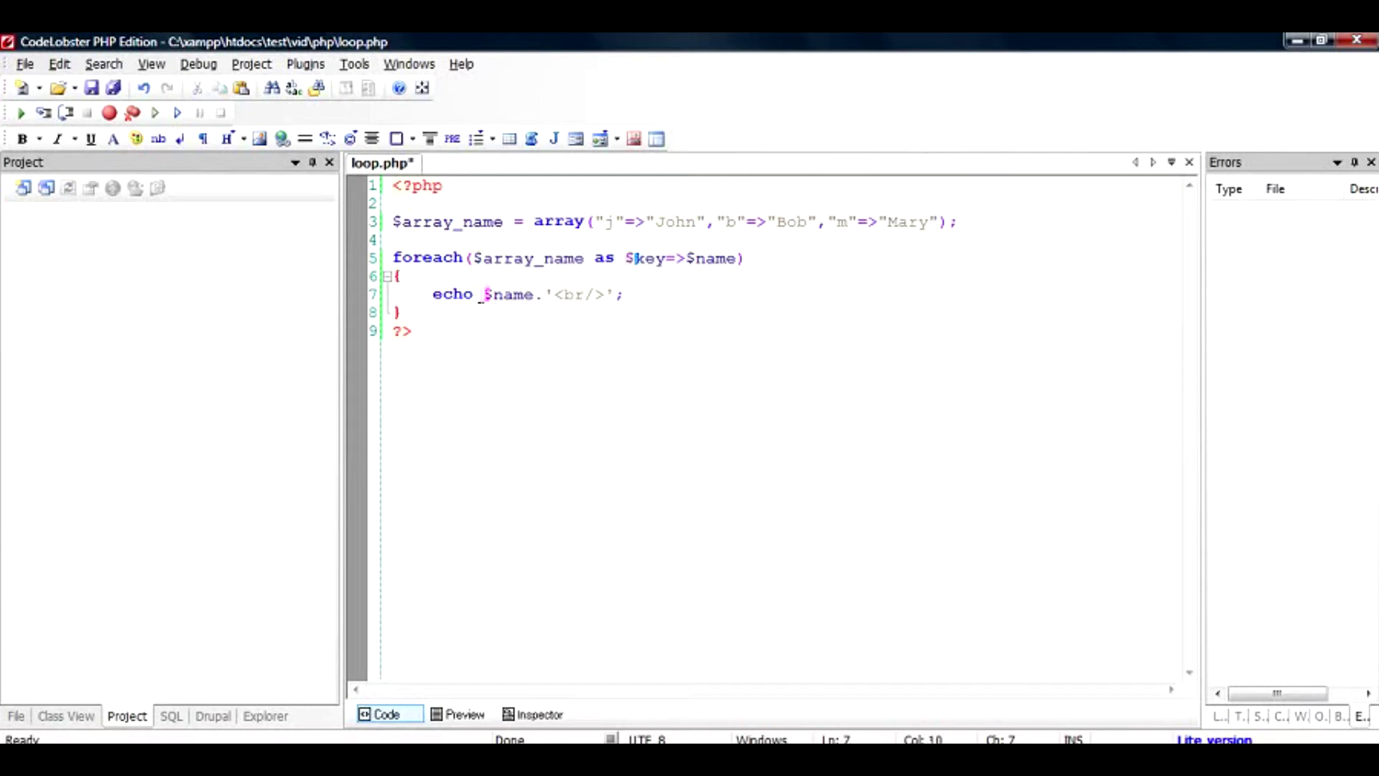
text("The )
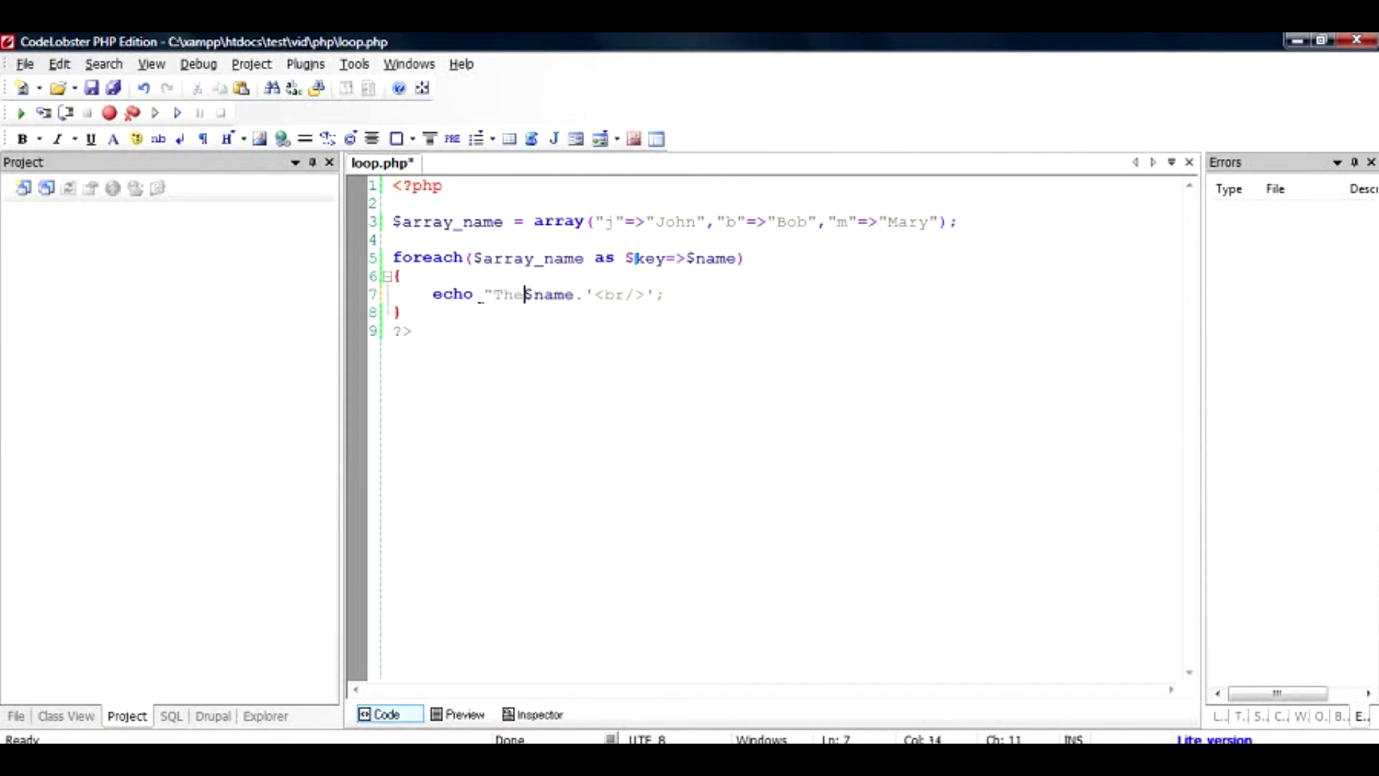
text(value fo $name.'<br)
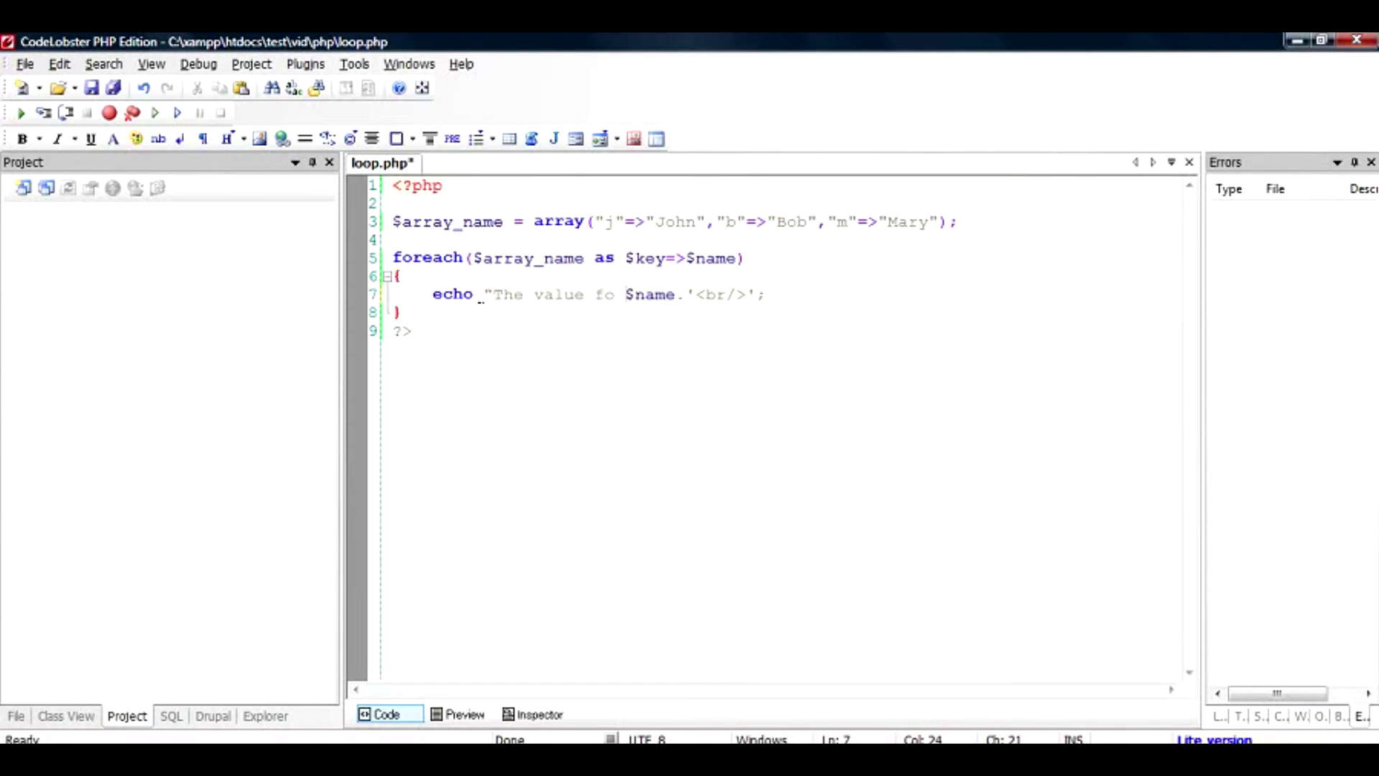
key(BackSpace)
key(BackSpace)
key(BackSpace)
text(o ")
key(Left)
key(Right)
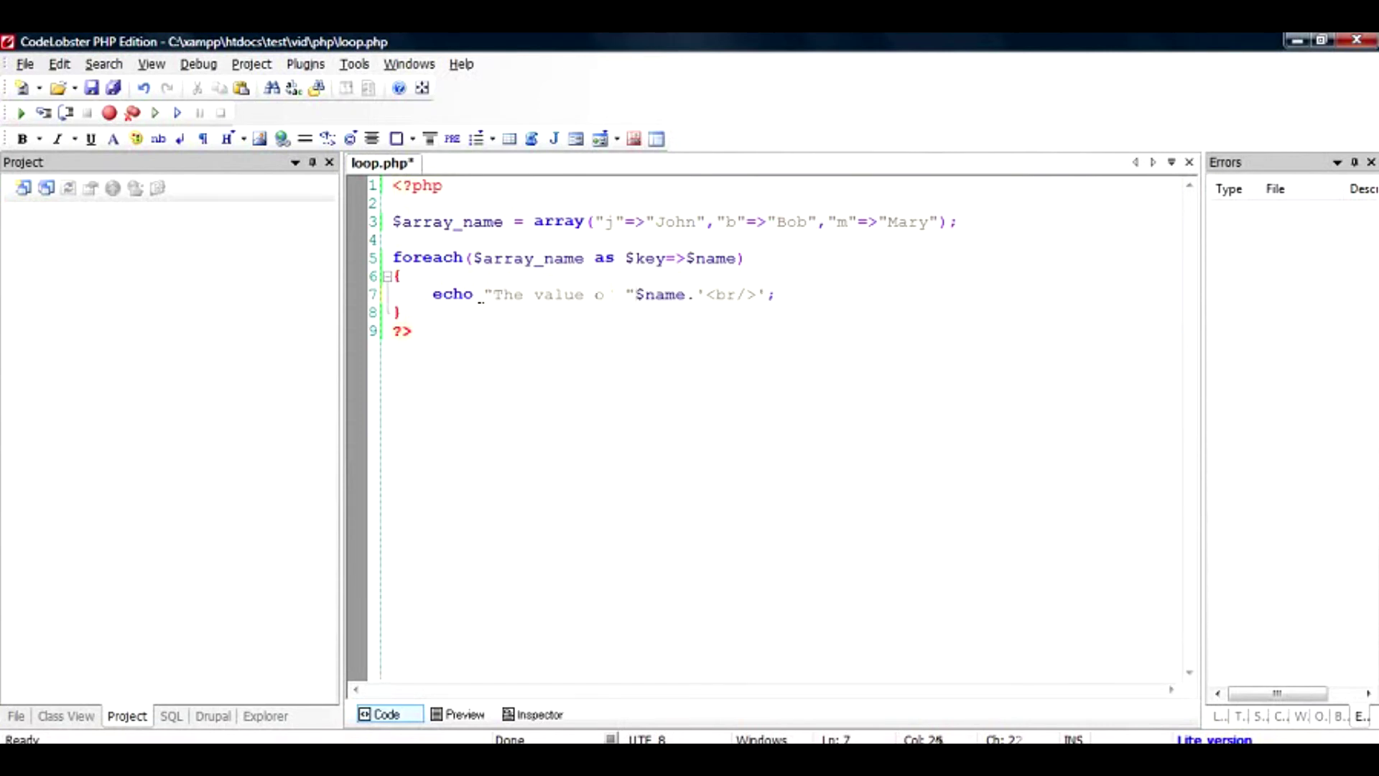
text(. $k)
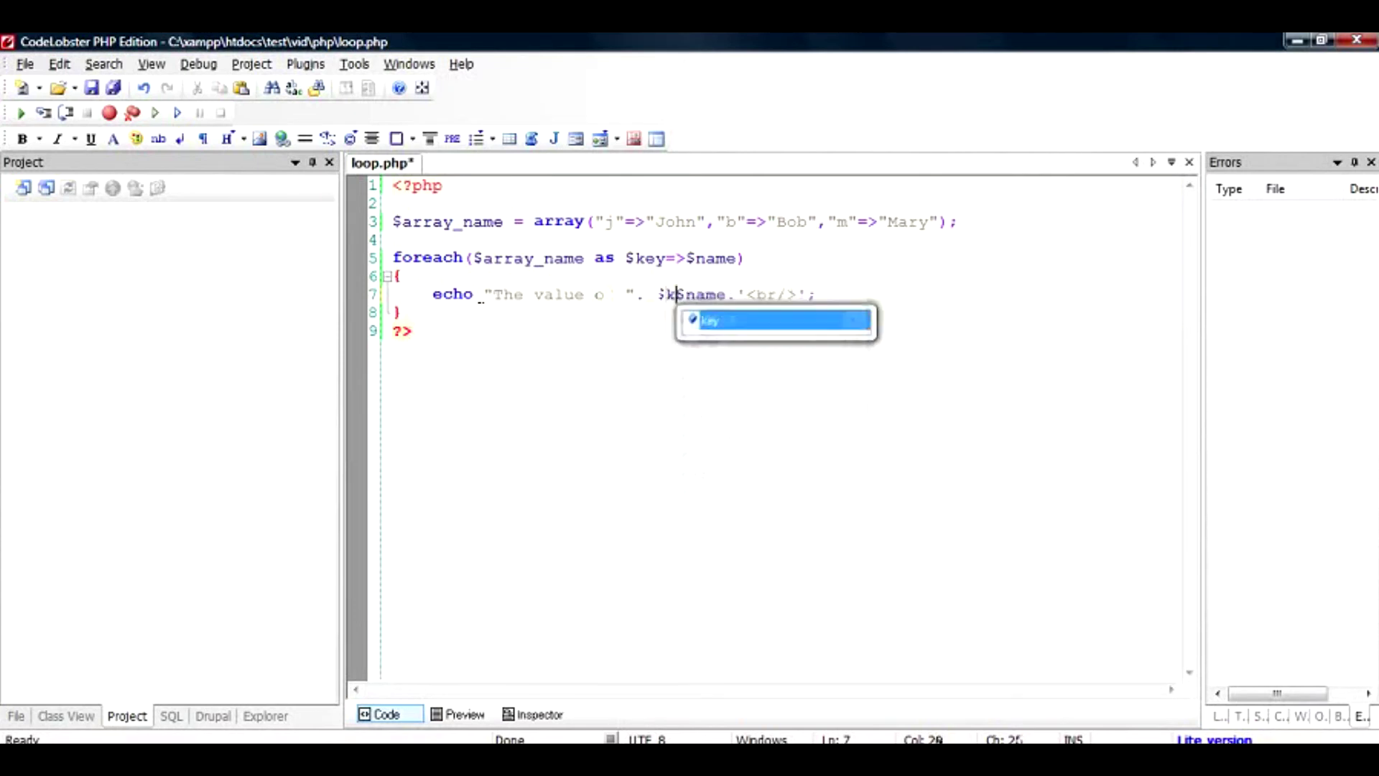
text(ey)
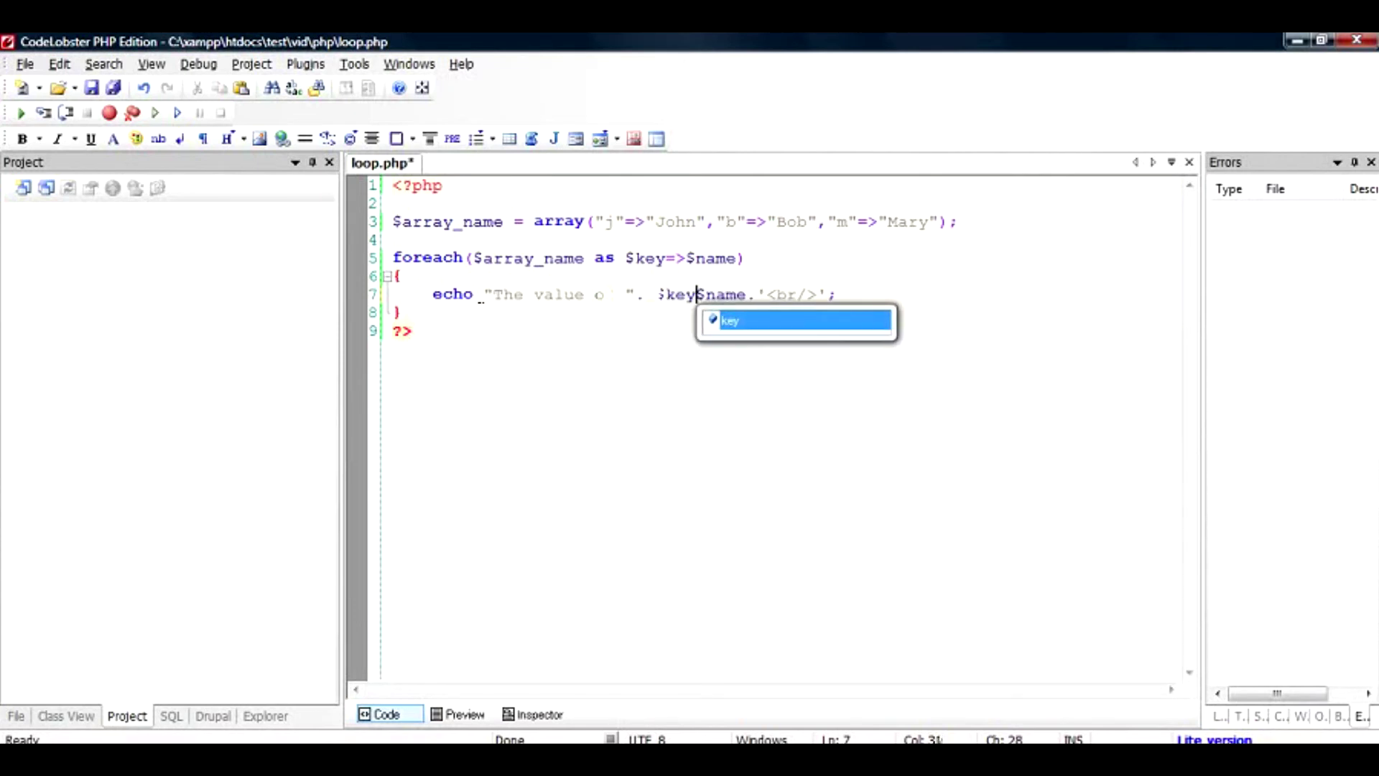
text(. is)
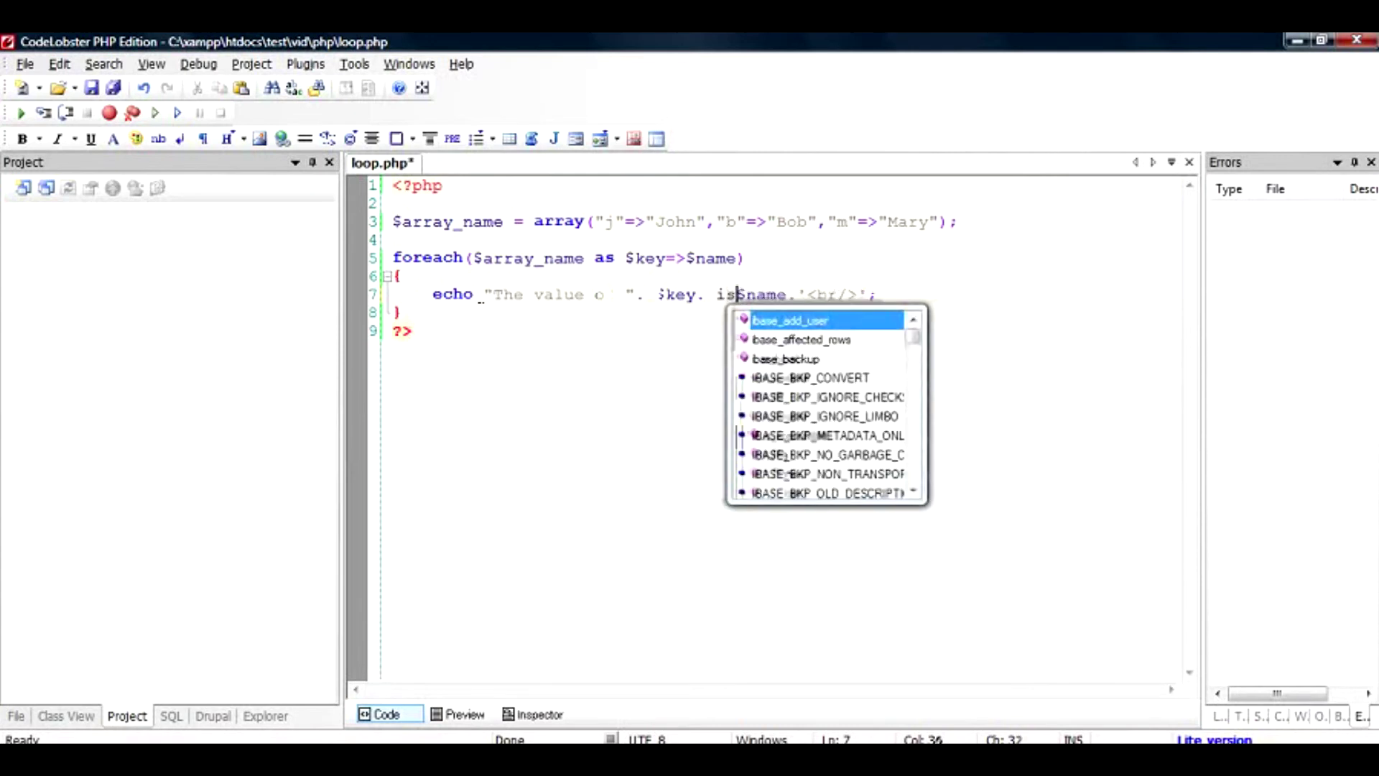
key(BackSpace)
key(BackSpace)
text("i)
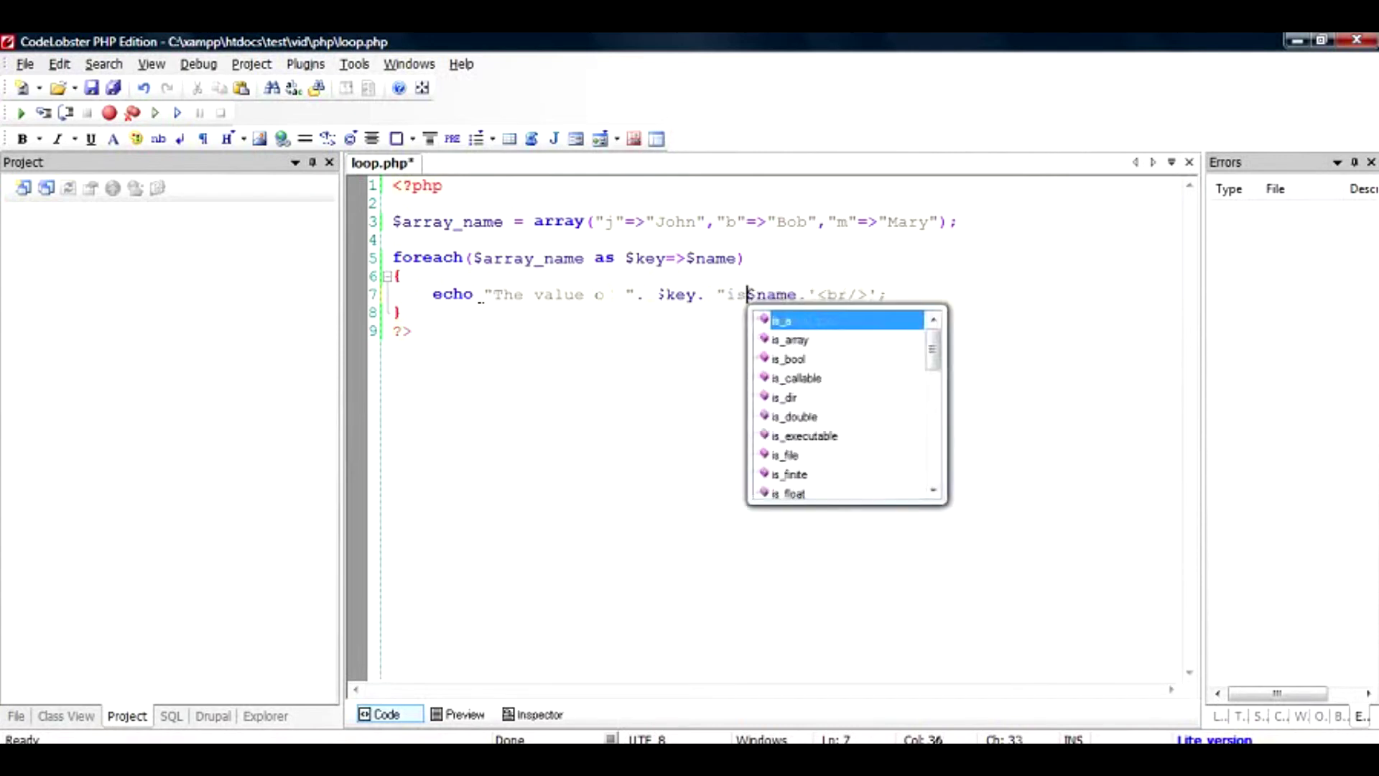
text(s")
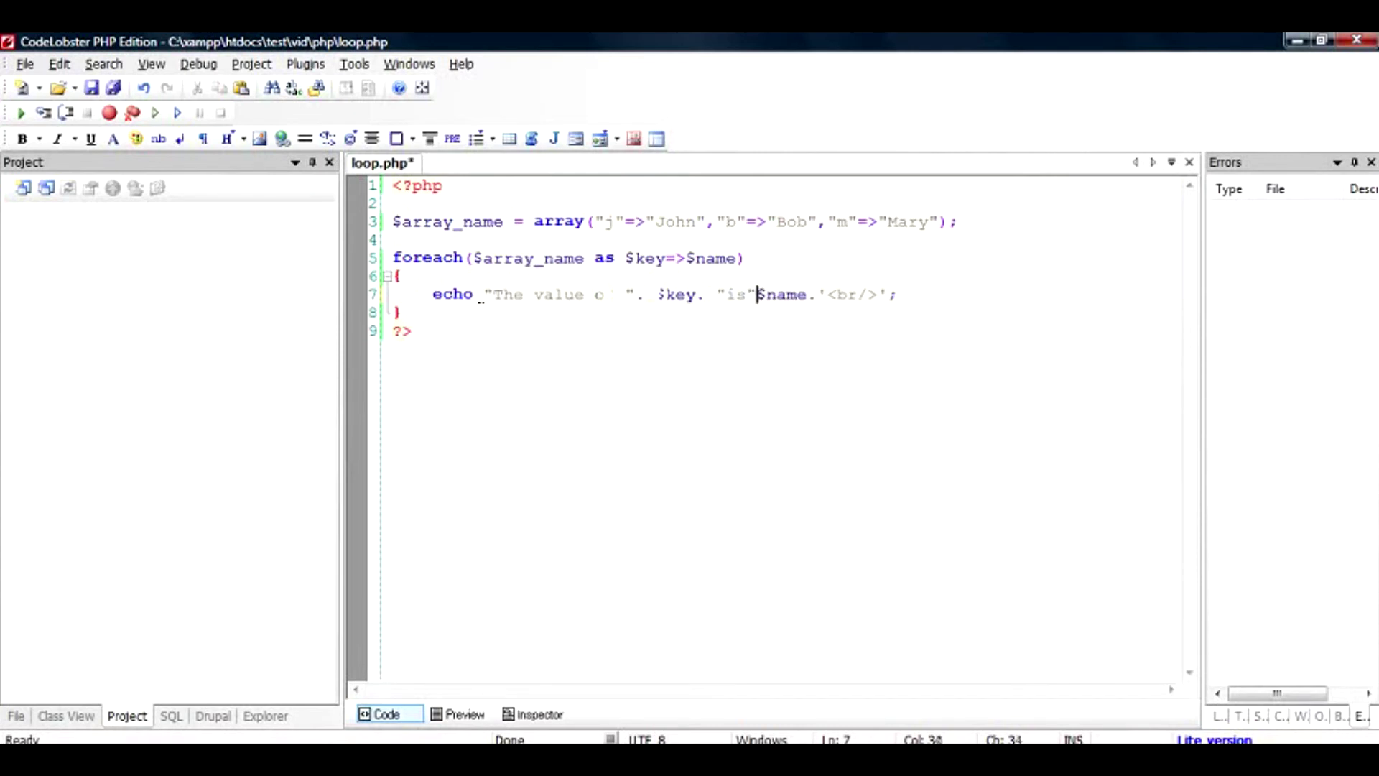
text(.)
key(ctrl+s)
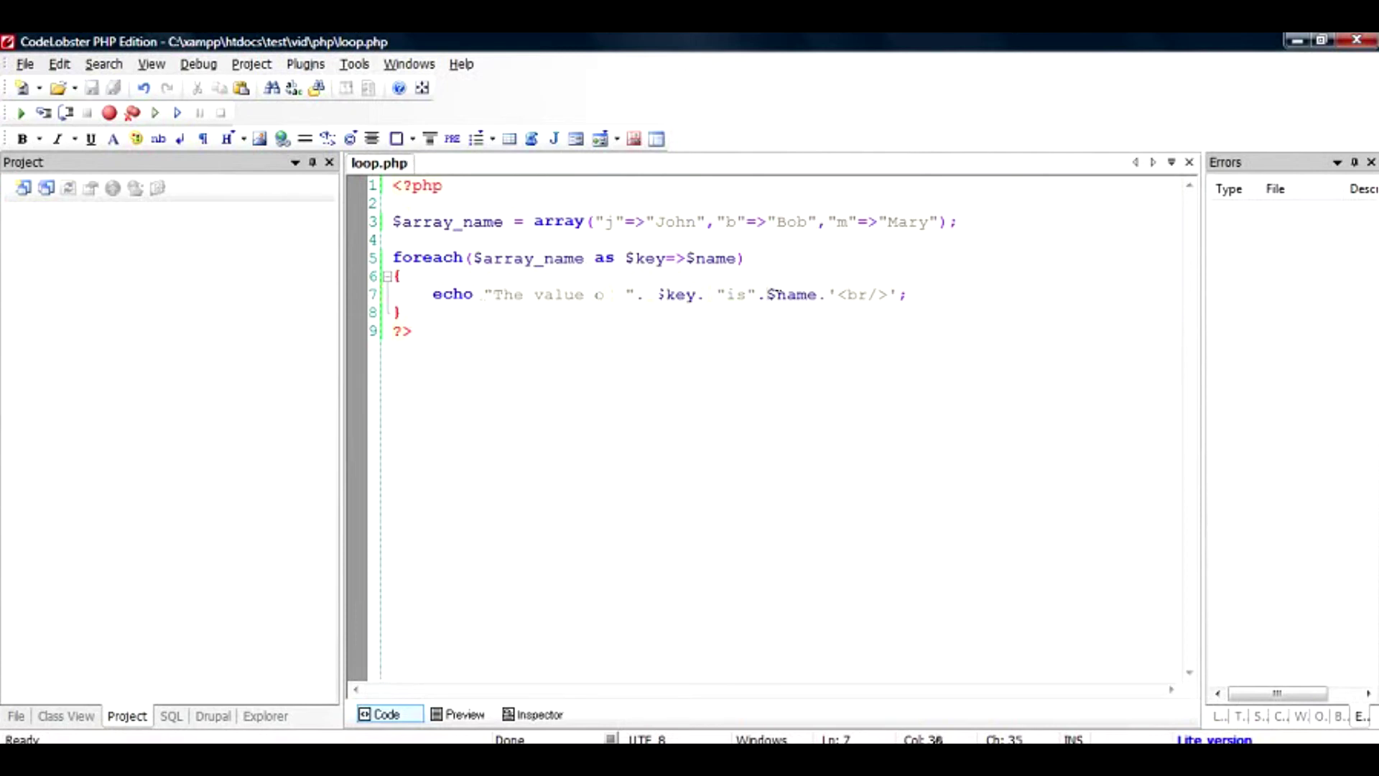
Add the spaces around 'is' in the message and save loop.php.
key(Left)
key(Left)
key(Left)
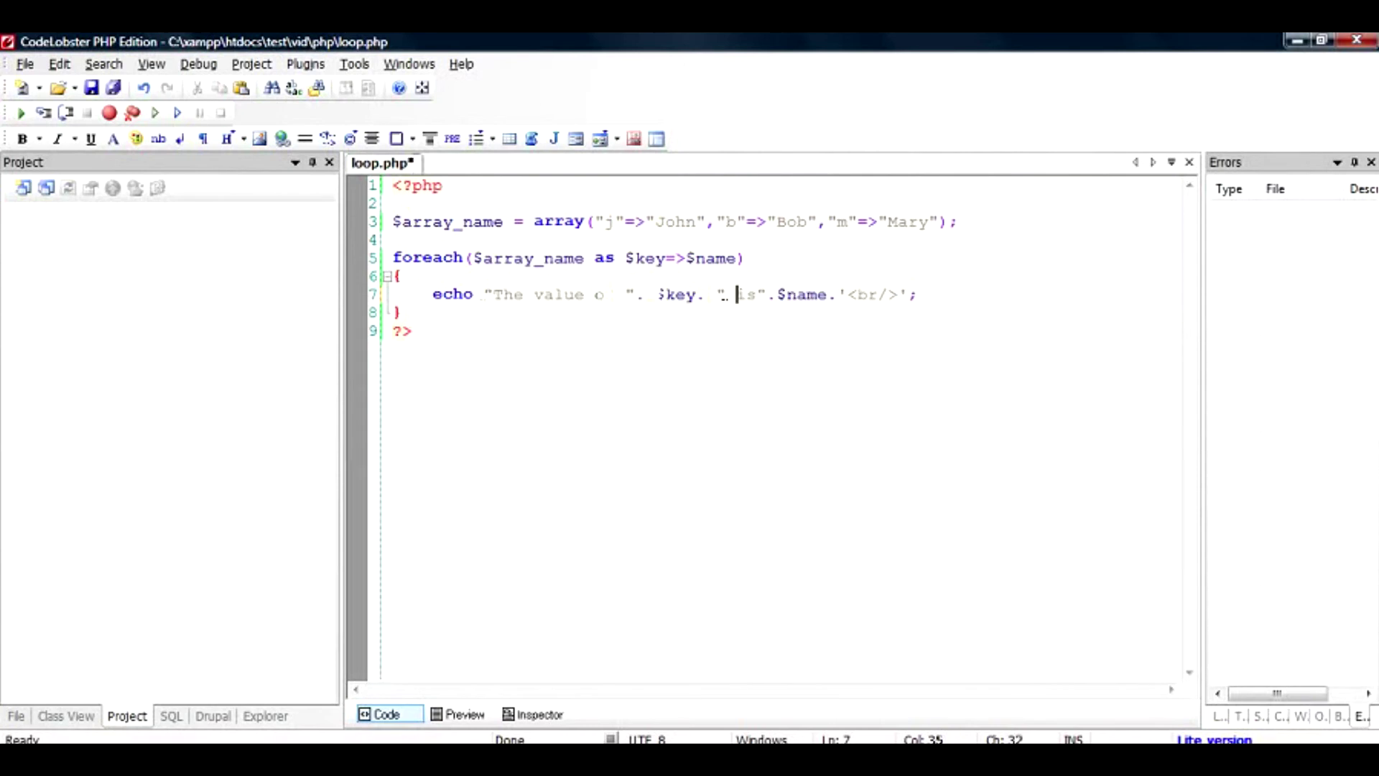
key(Right)
key(Right)
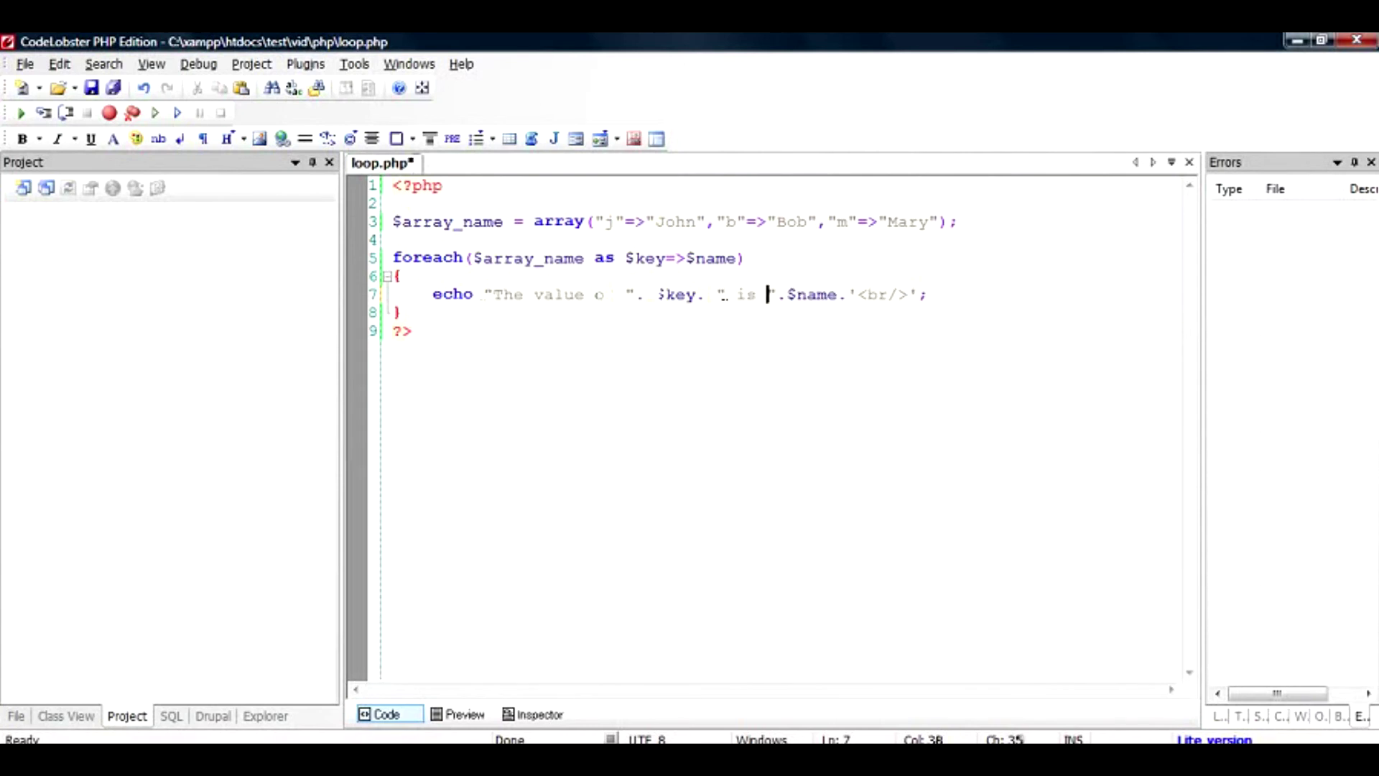
key(ctrl+s)
key(ctrl+s)
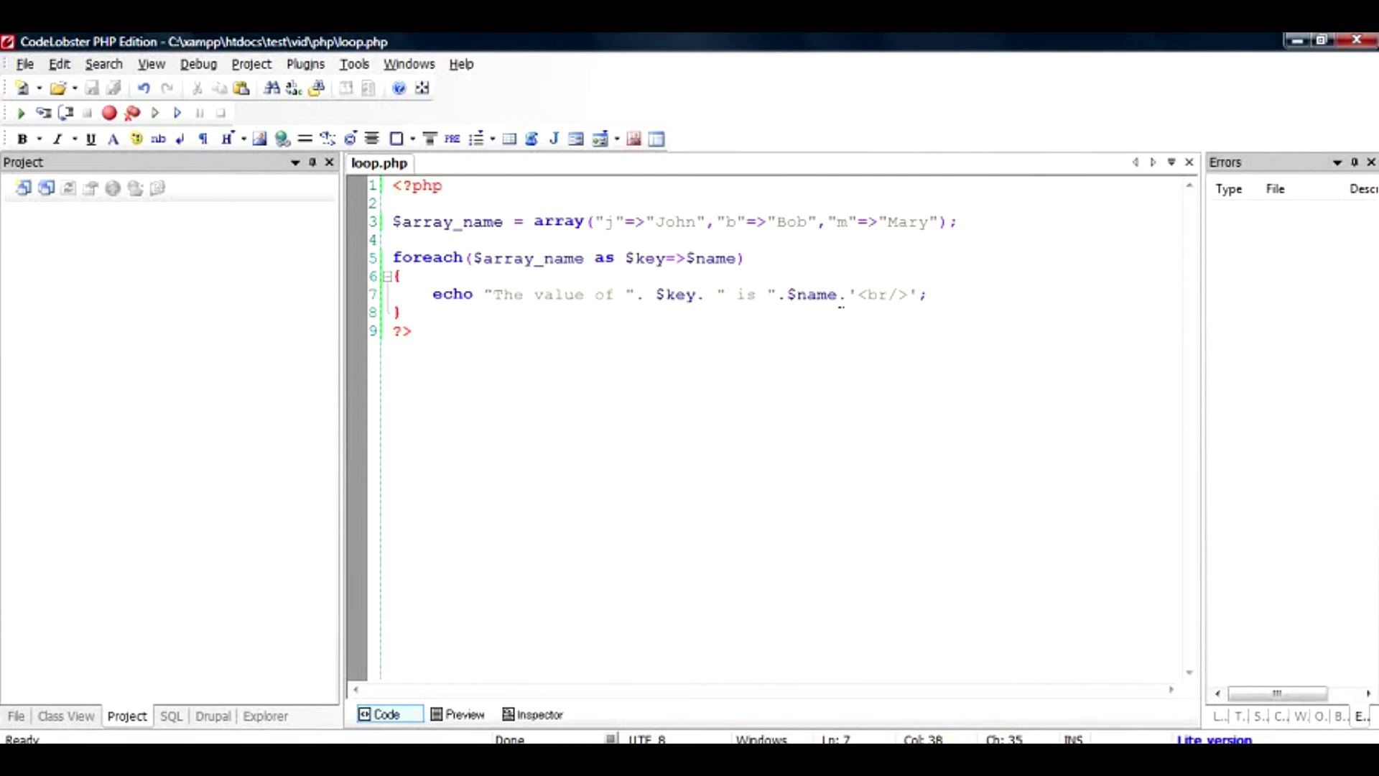
key(alt+Tab)
key(alt+Tab)
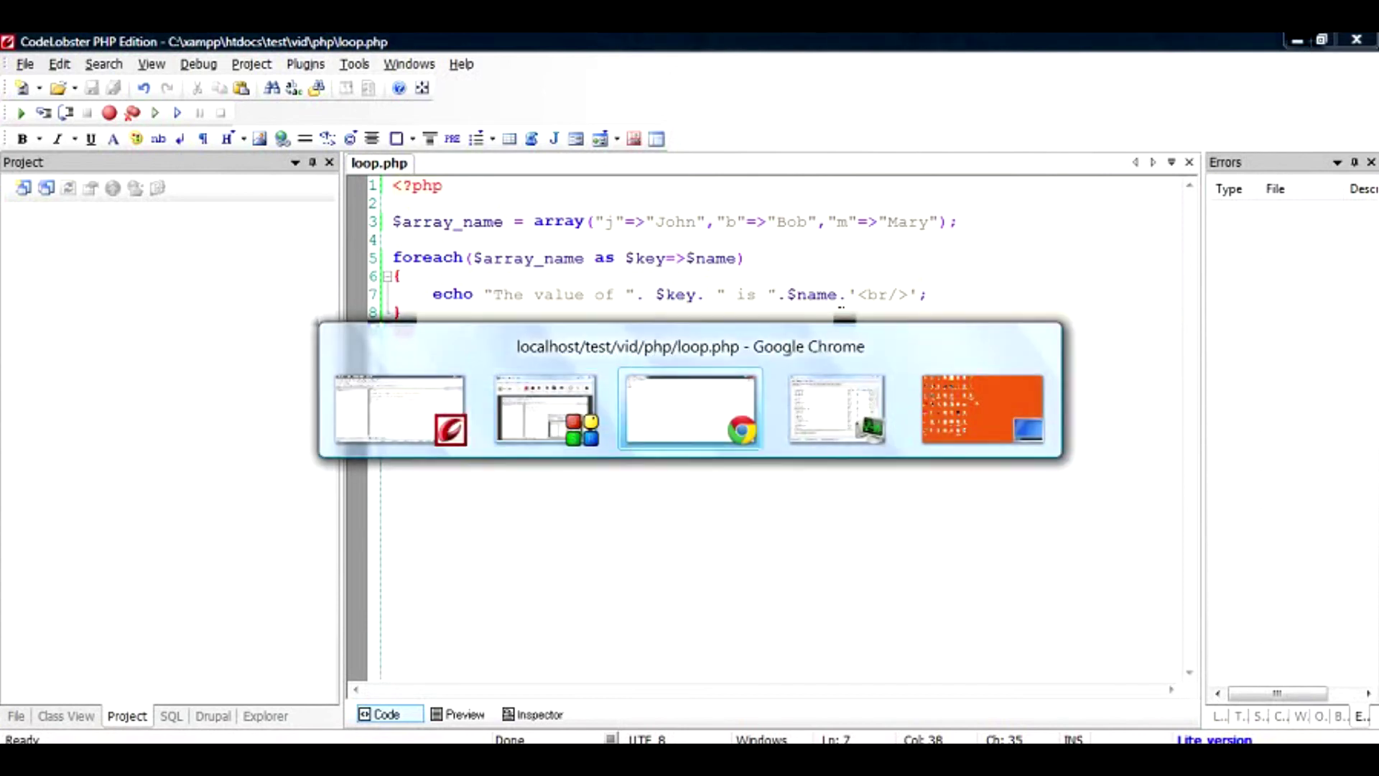
Reload loop.php and check the output lines for keys j, b and m.
key(F5)
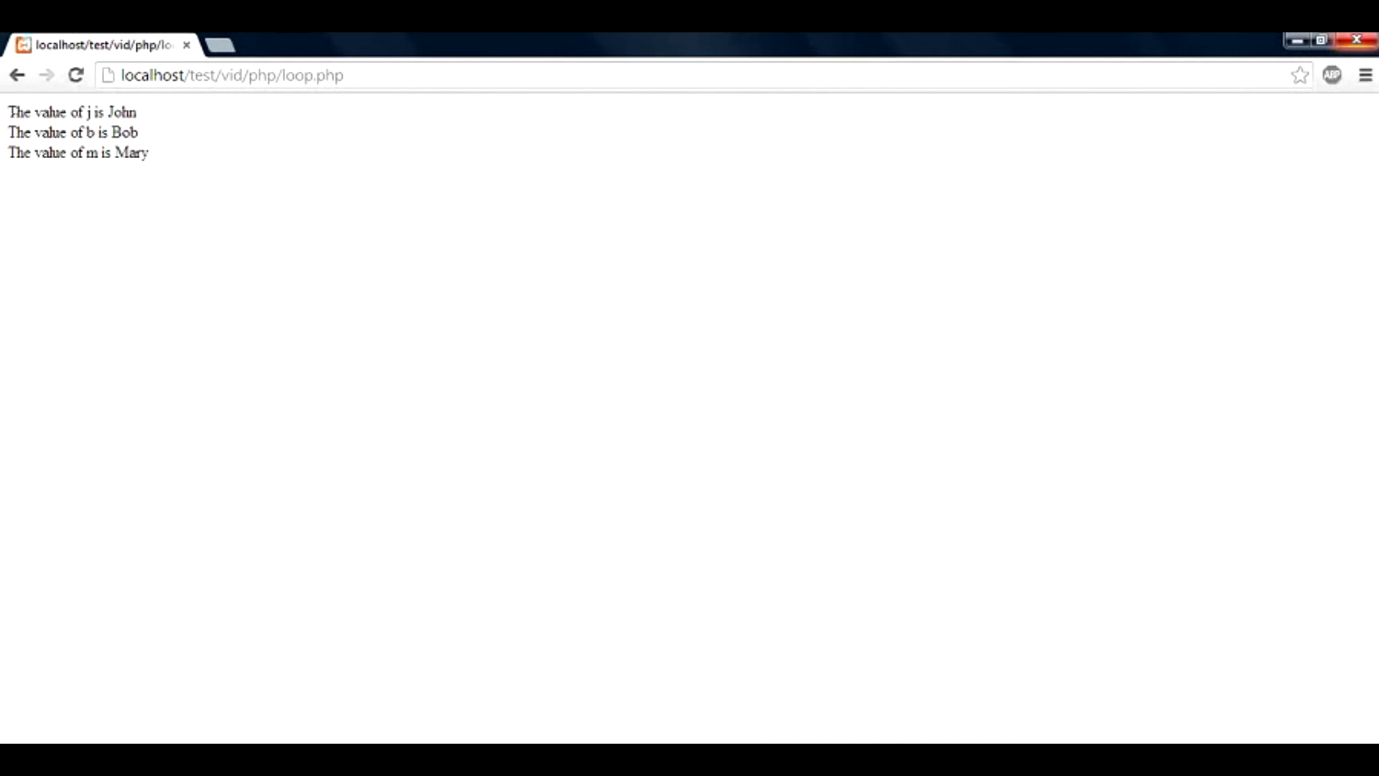
drag(8, 111, 22, 132)
click(21, 132)
double_click(91, 131)
double_click(92, 152)
click(485, 760)
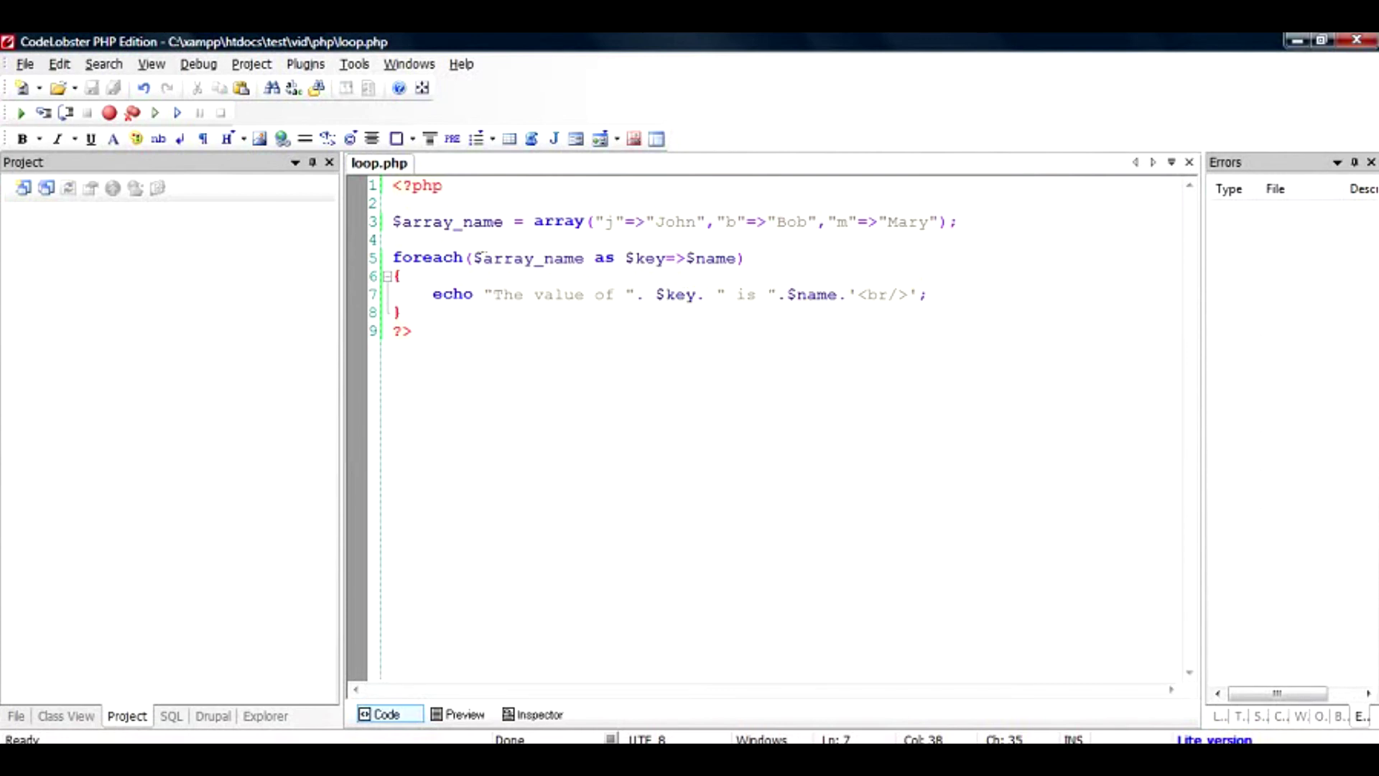
Insert if(is_array($array_name)) on a new line above the foreach loop.
click(397, 240)
key(Return)
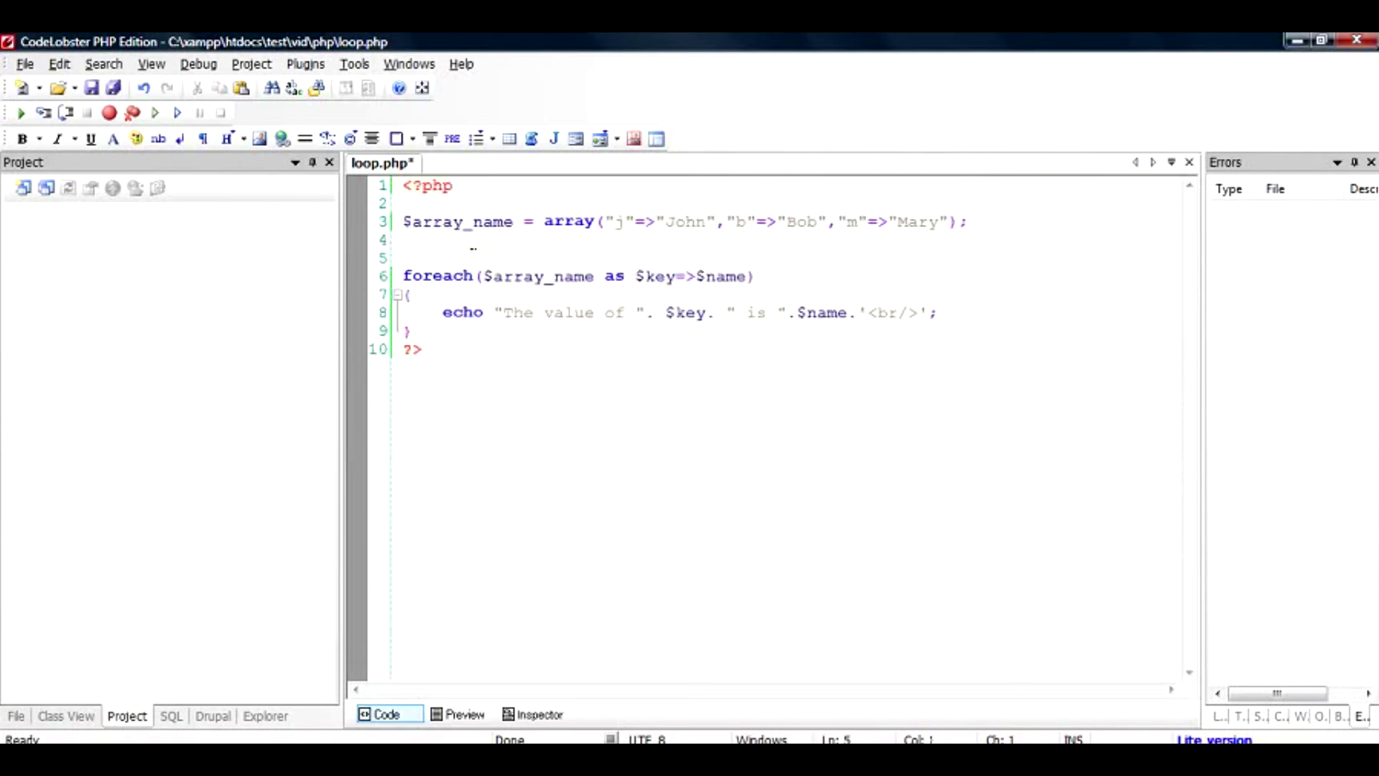
text(is)
key(BackSpace)
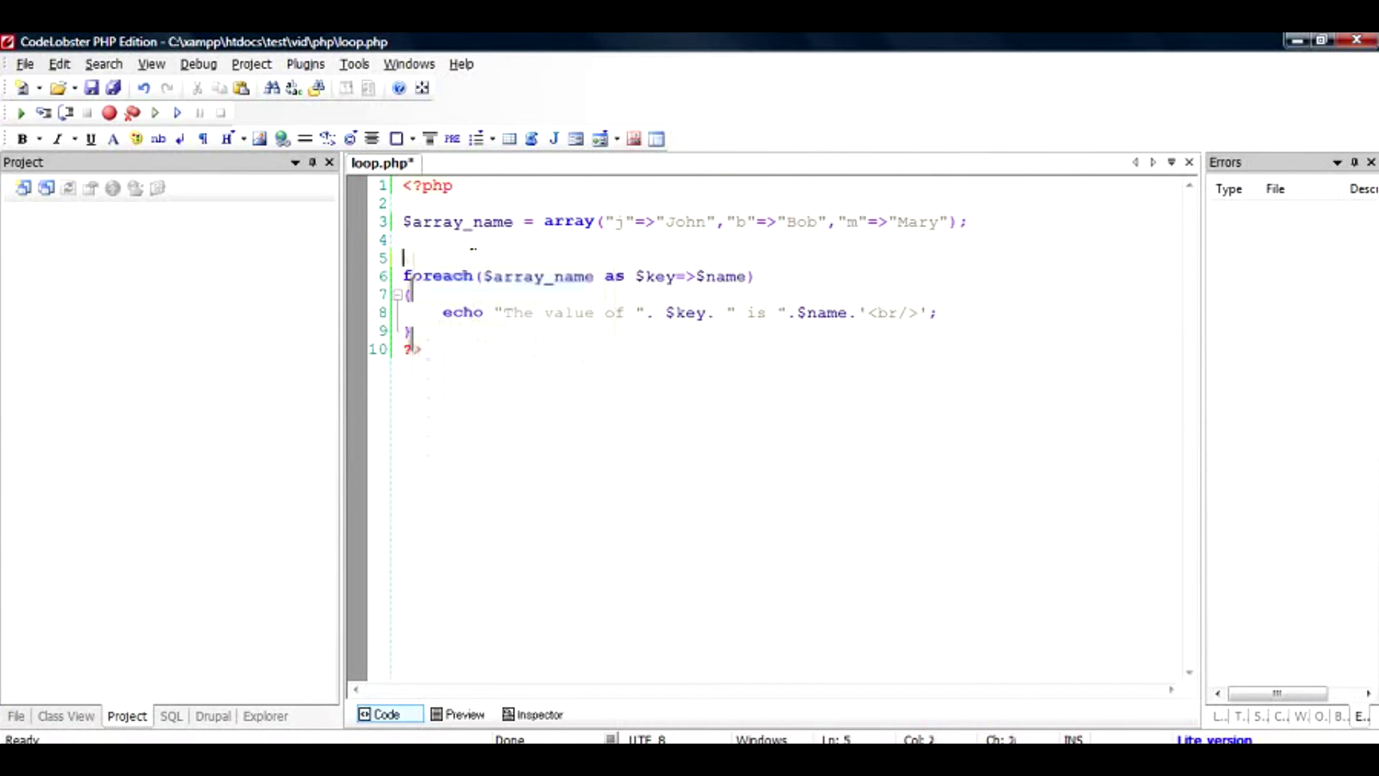
text(f()
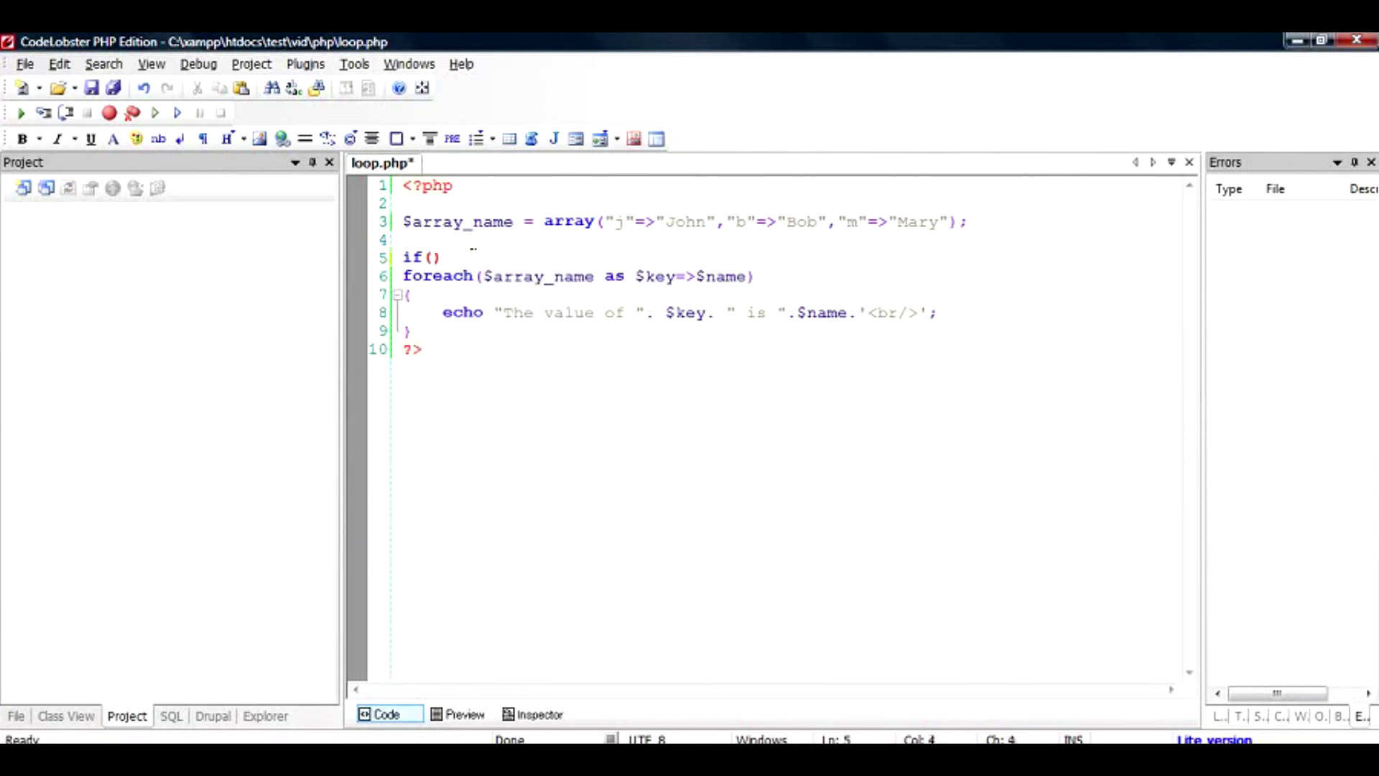
text($)
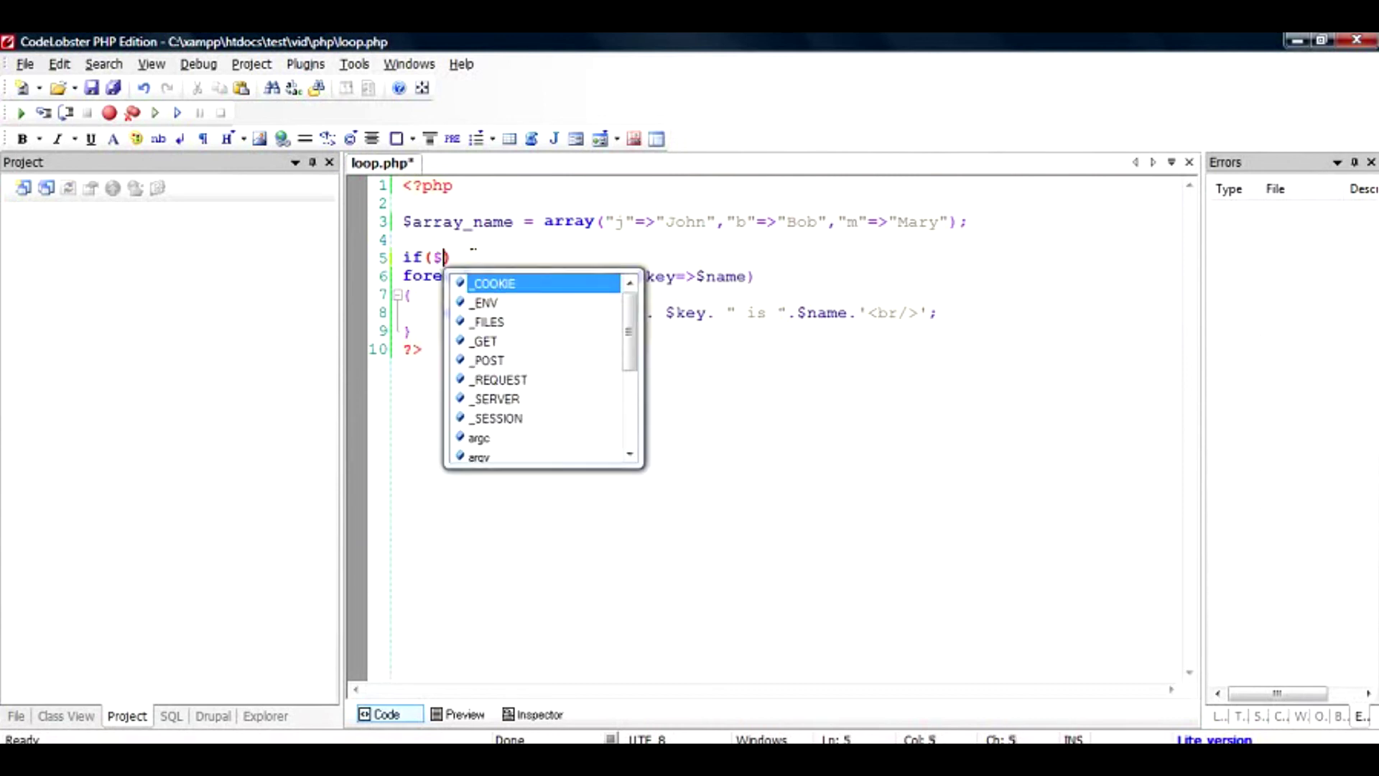
key(BackSpace)
text(is)
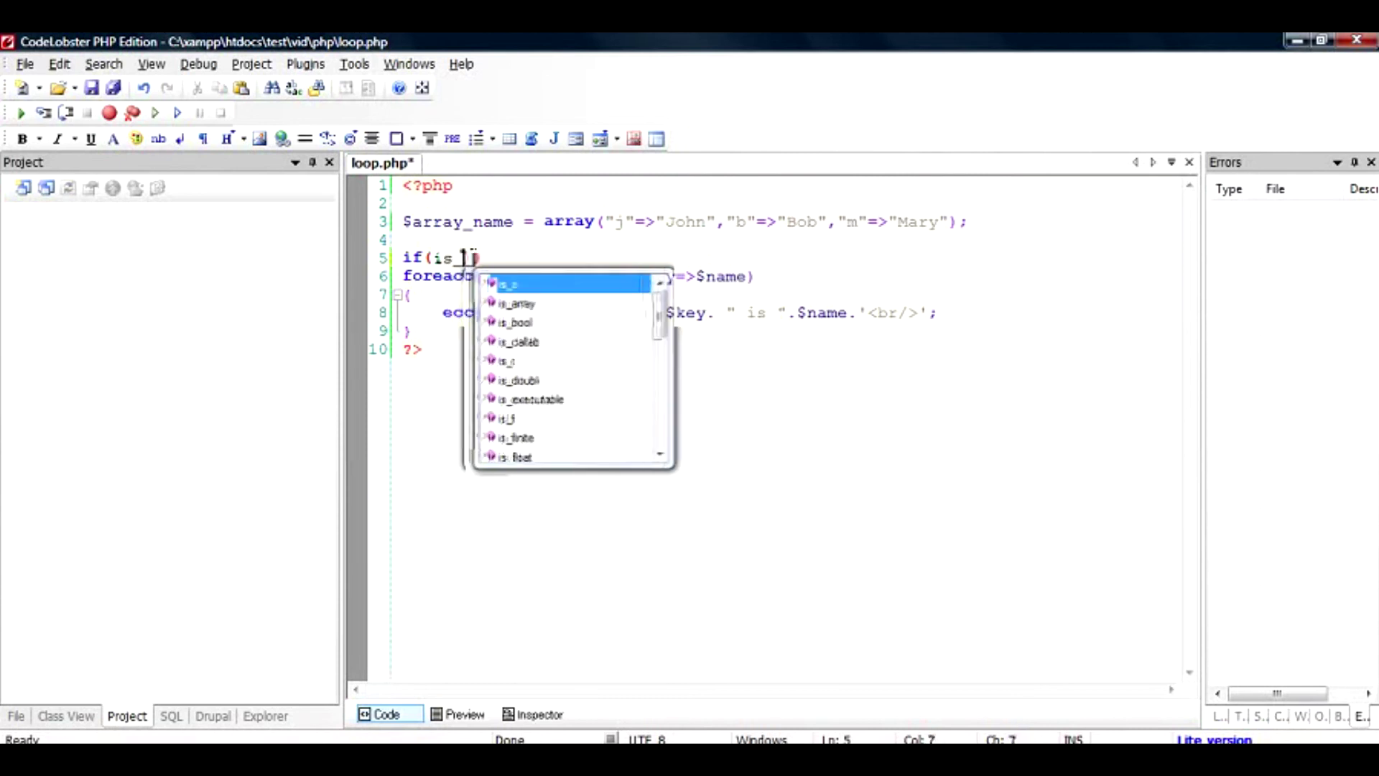
text(_array()
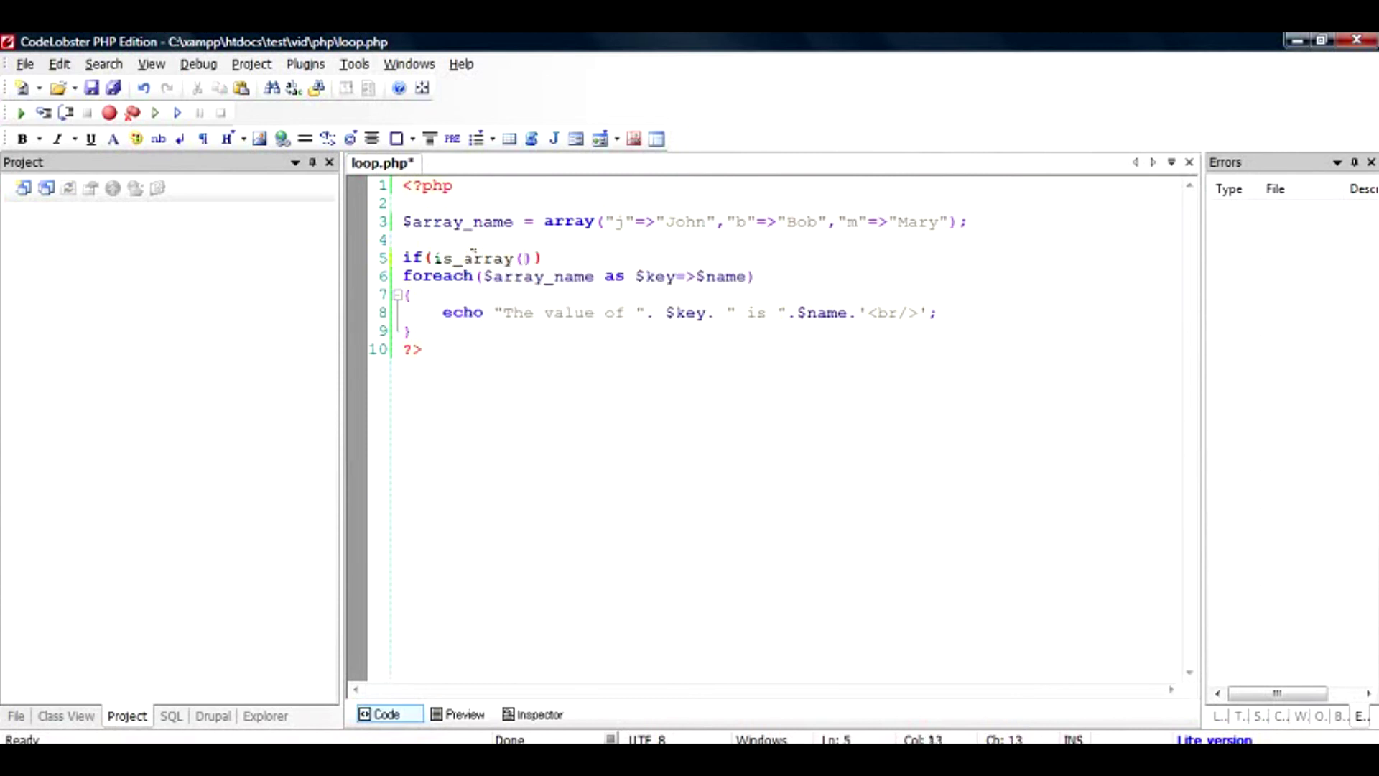
text($a)
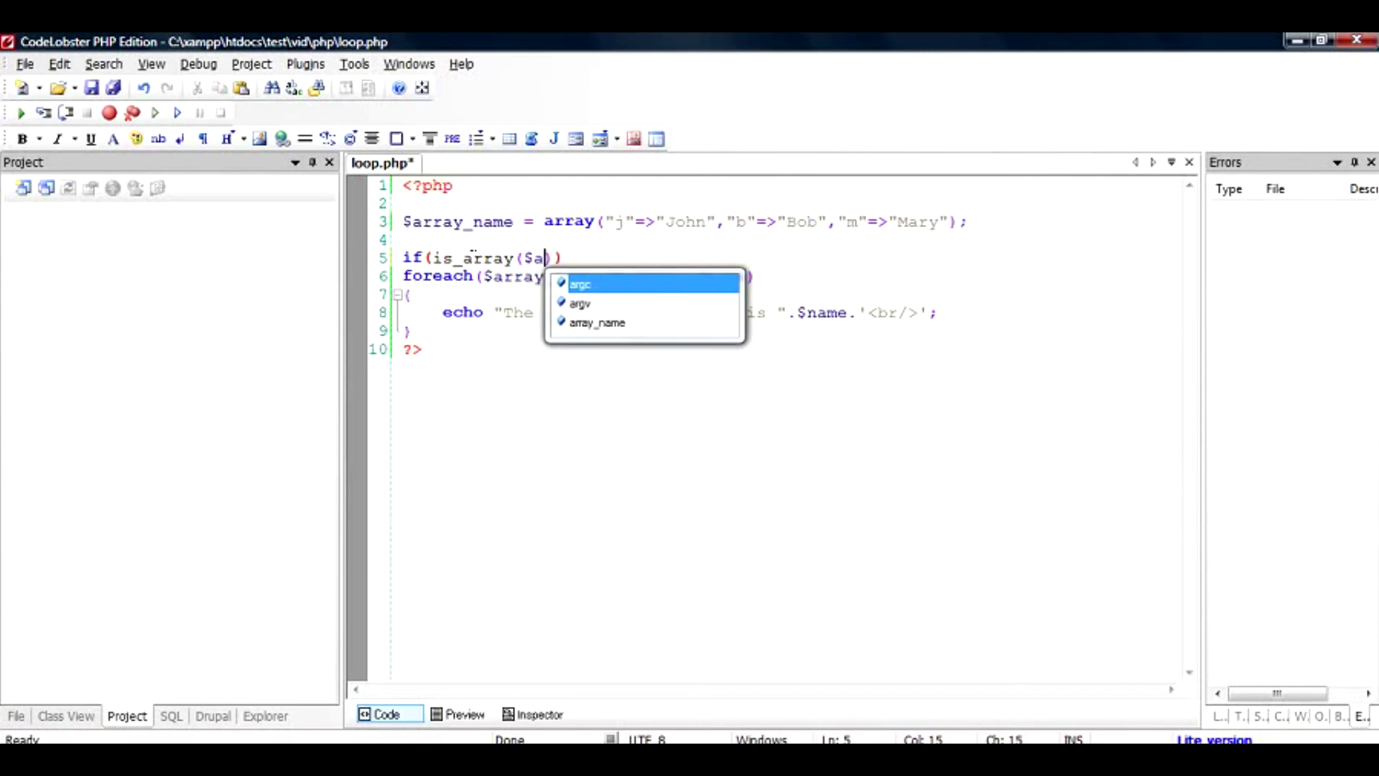
text(rr)
key(Return)
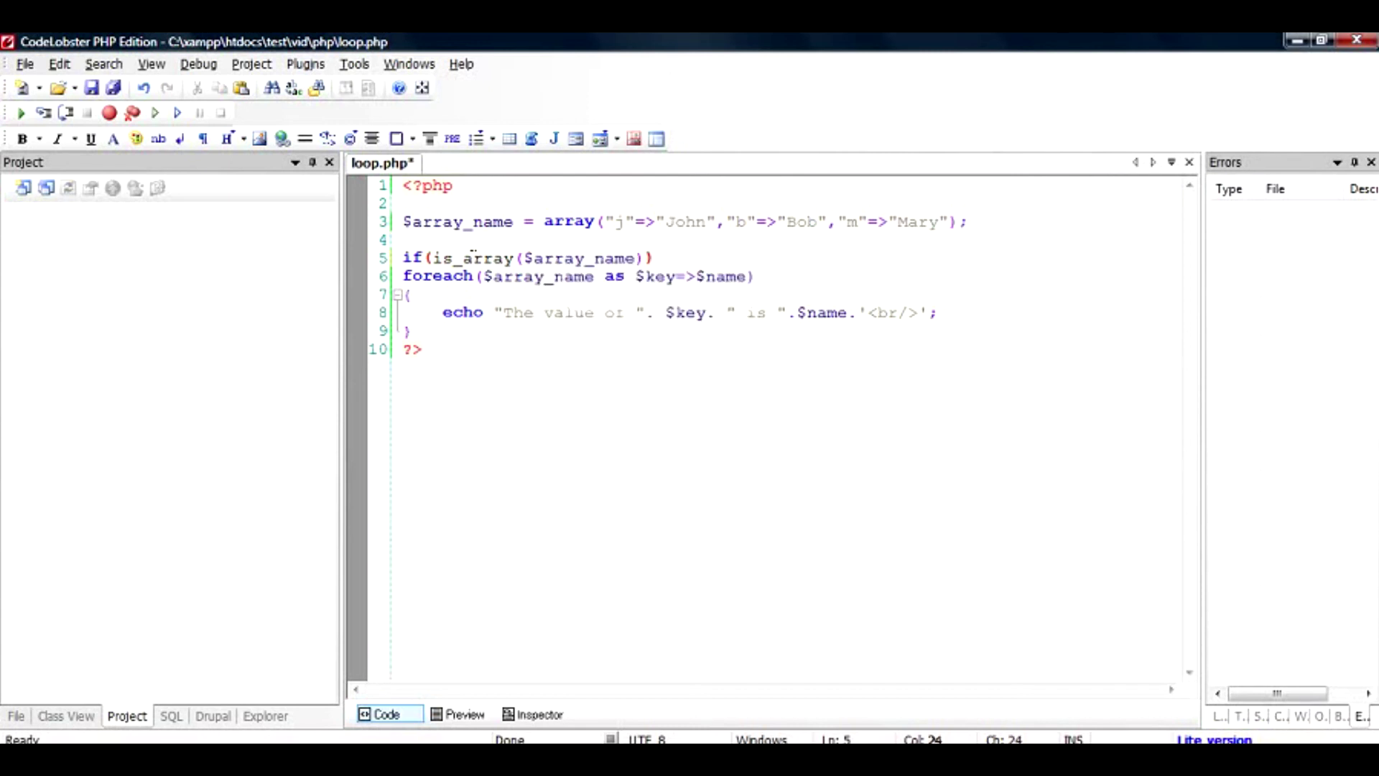
key(Right)
text())
key(Down)
Highlight foreach, if, $array_name and the whole if condition line.
drag(403, 276, 483, 275)
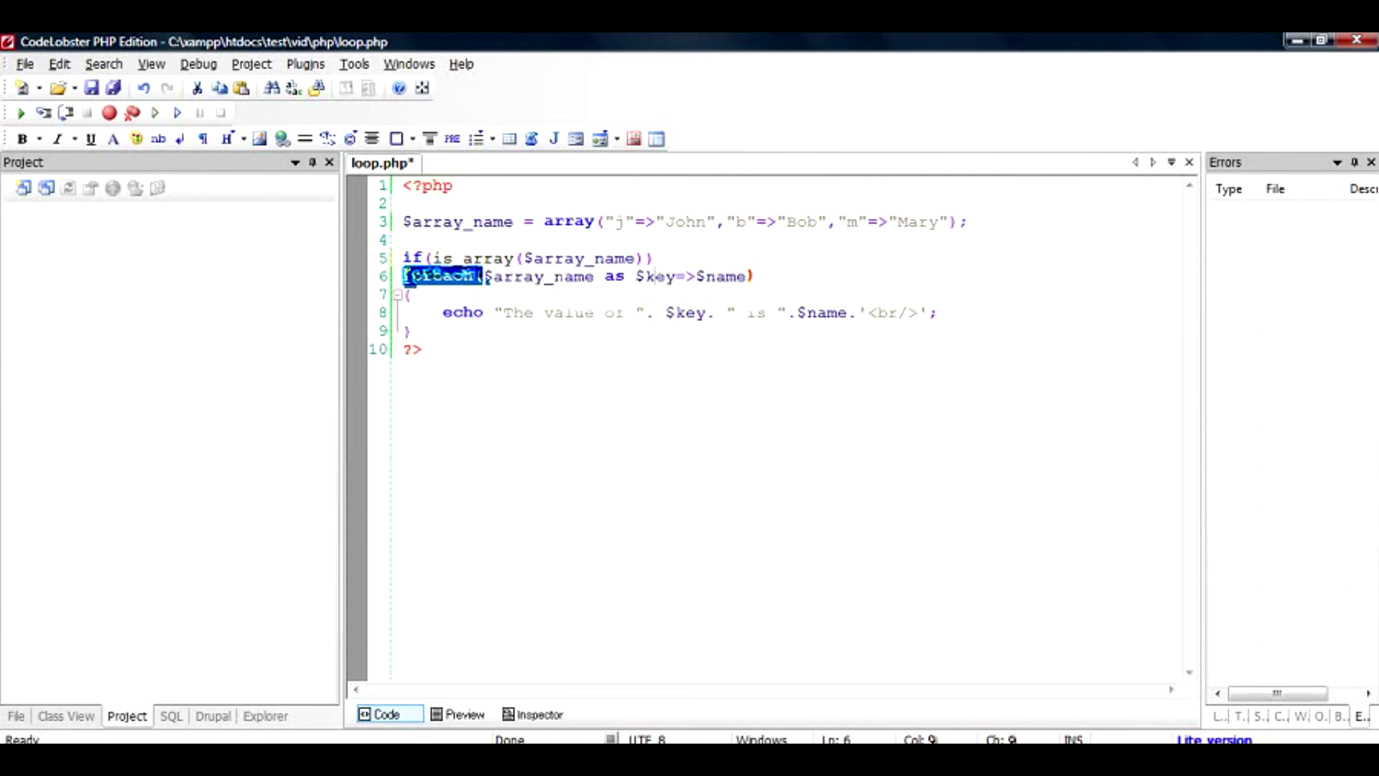
double_click(412, 258)
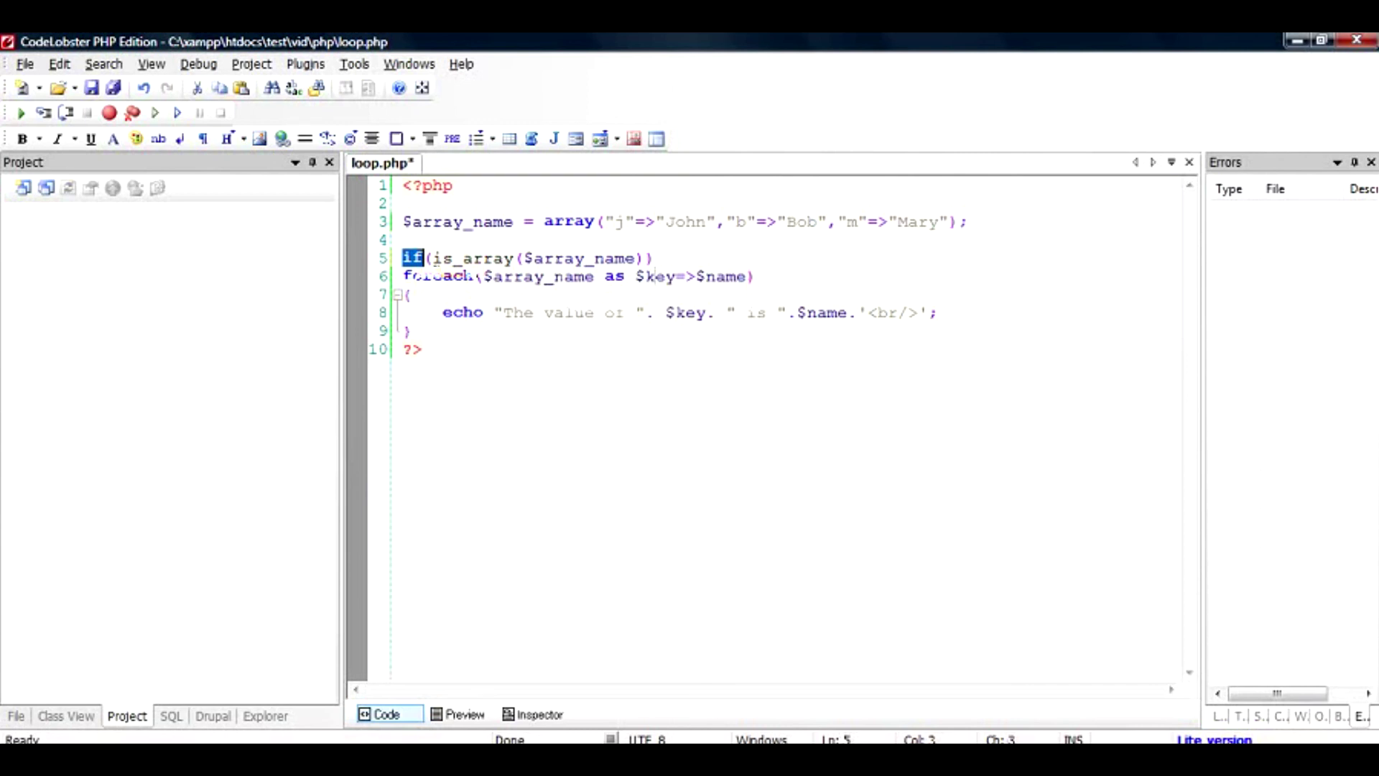
drag(525, 222, 403, 222)
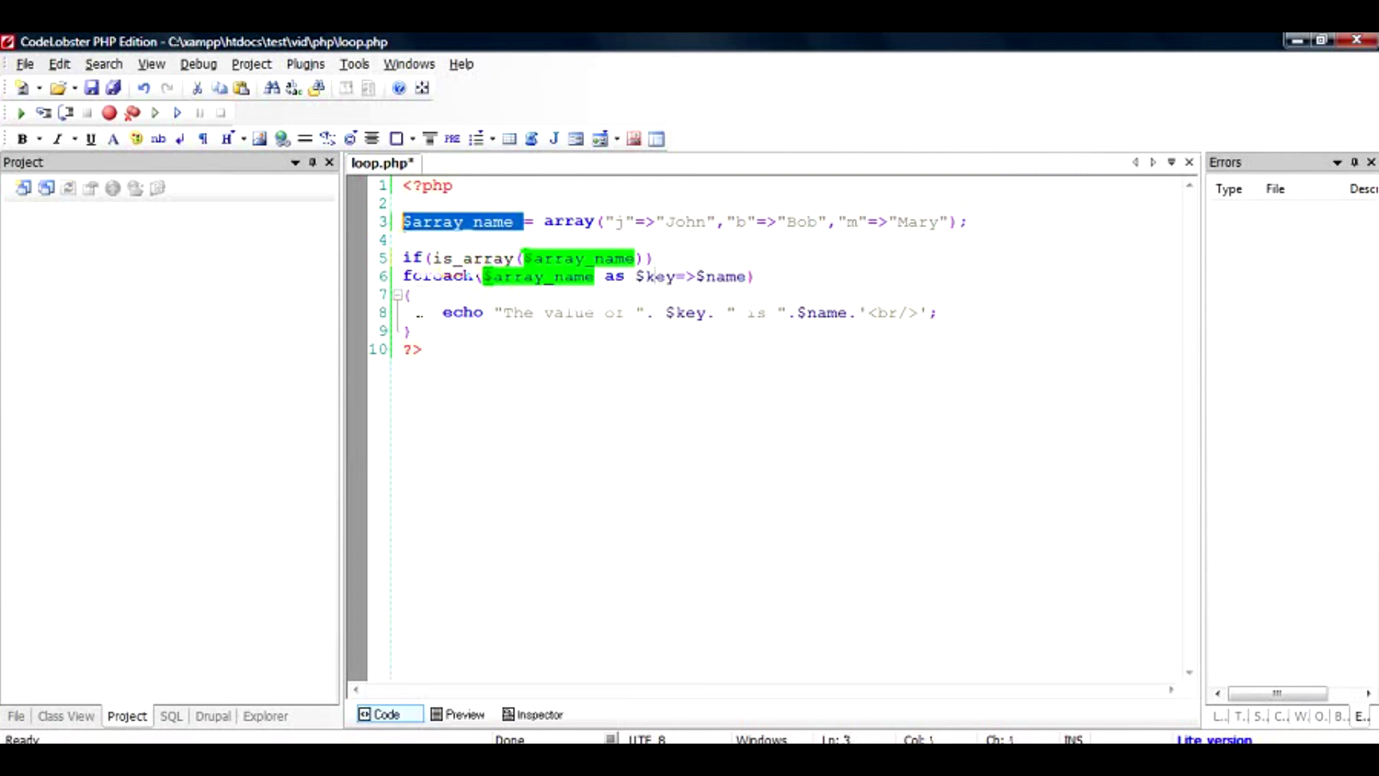
key(Down)
key(Down)
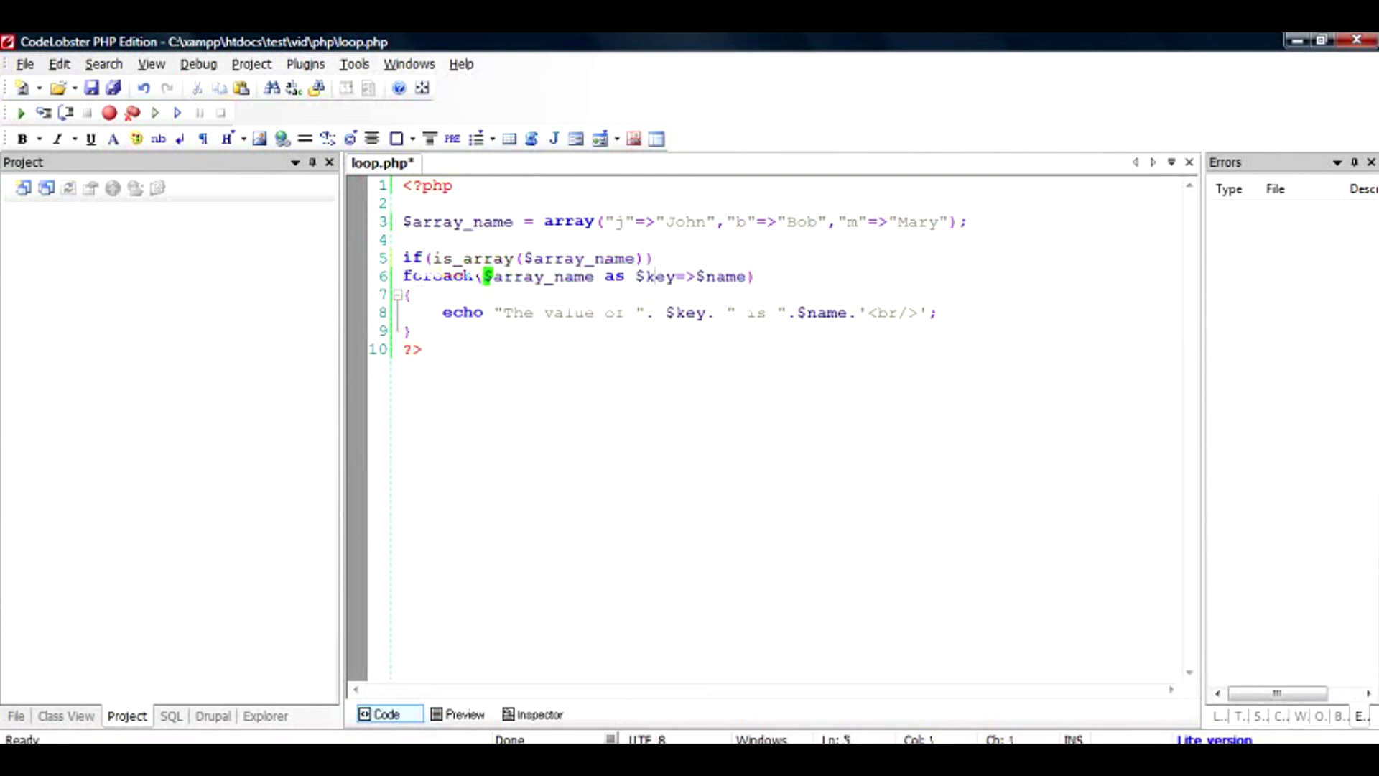
drag(655, 258, 401, 258)
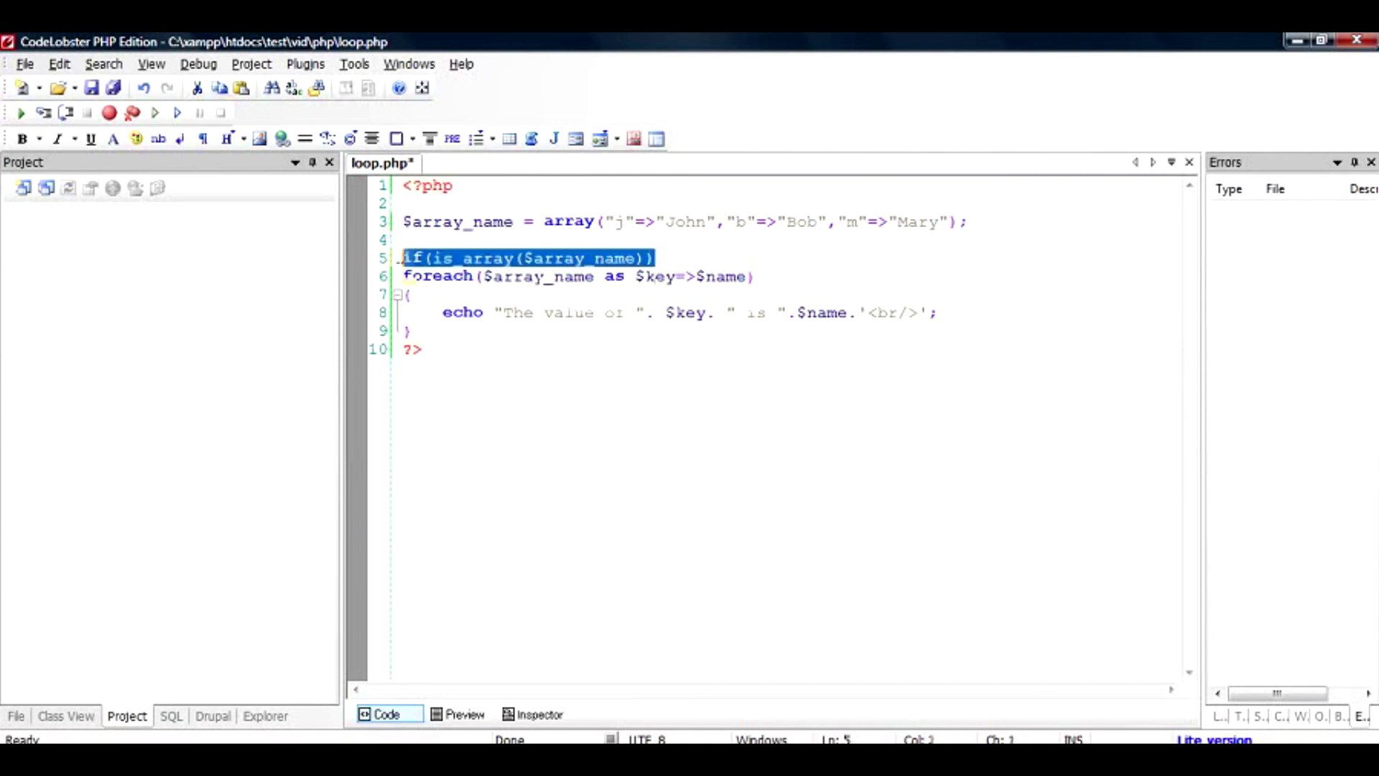
Add an else keyword with an empty brace block after the loop's closing brace.
click(415, 330)
key(Return)
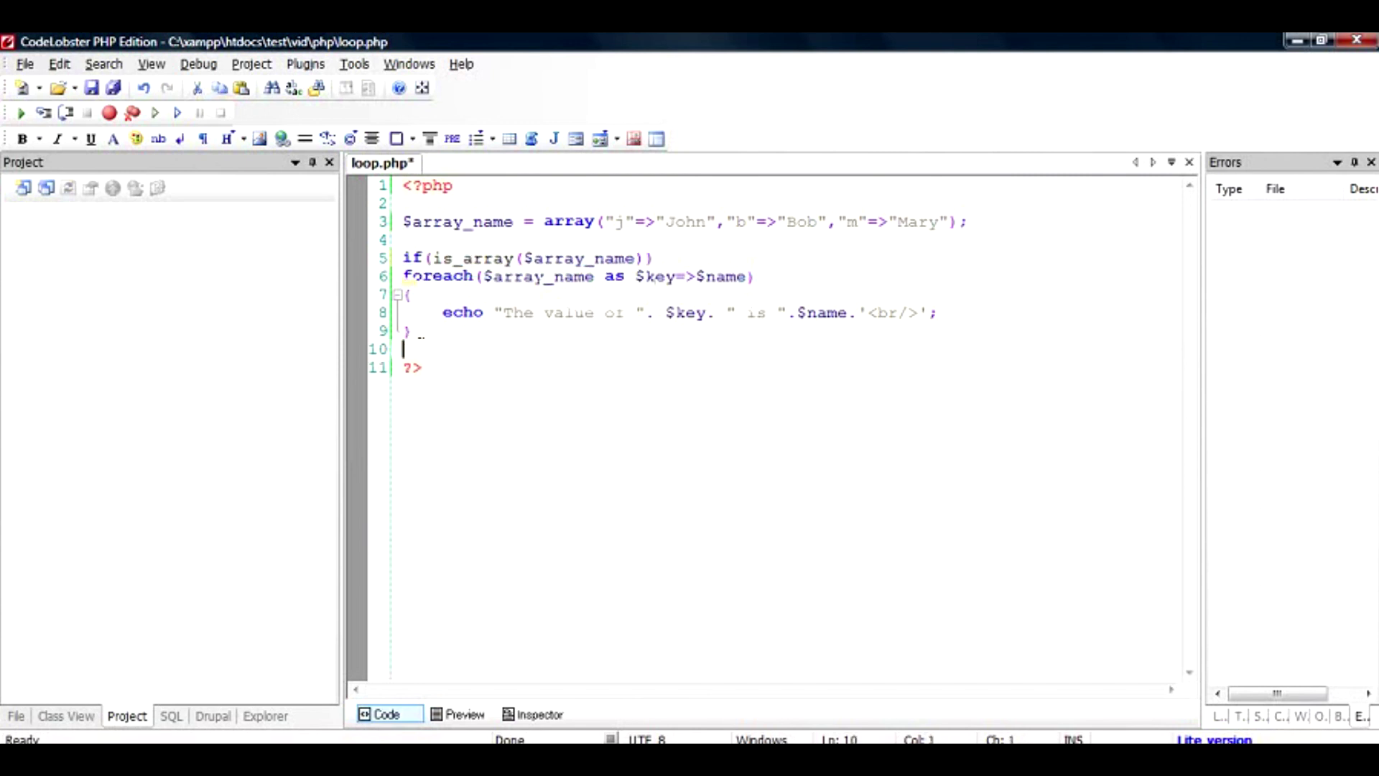
text(else)
key(Return)
text({)
key(Return)
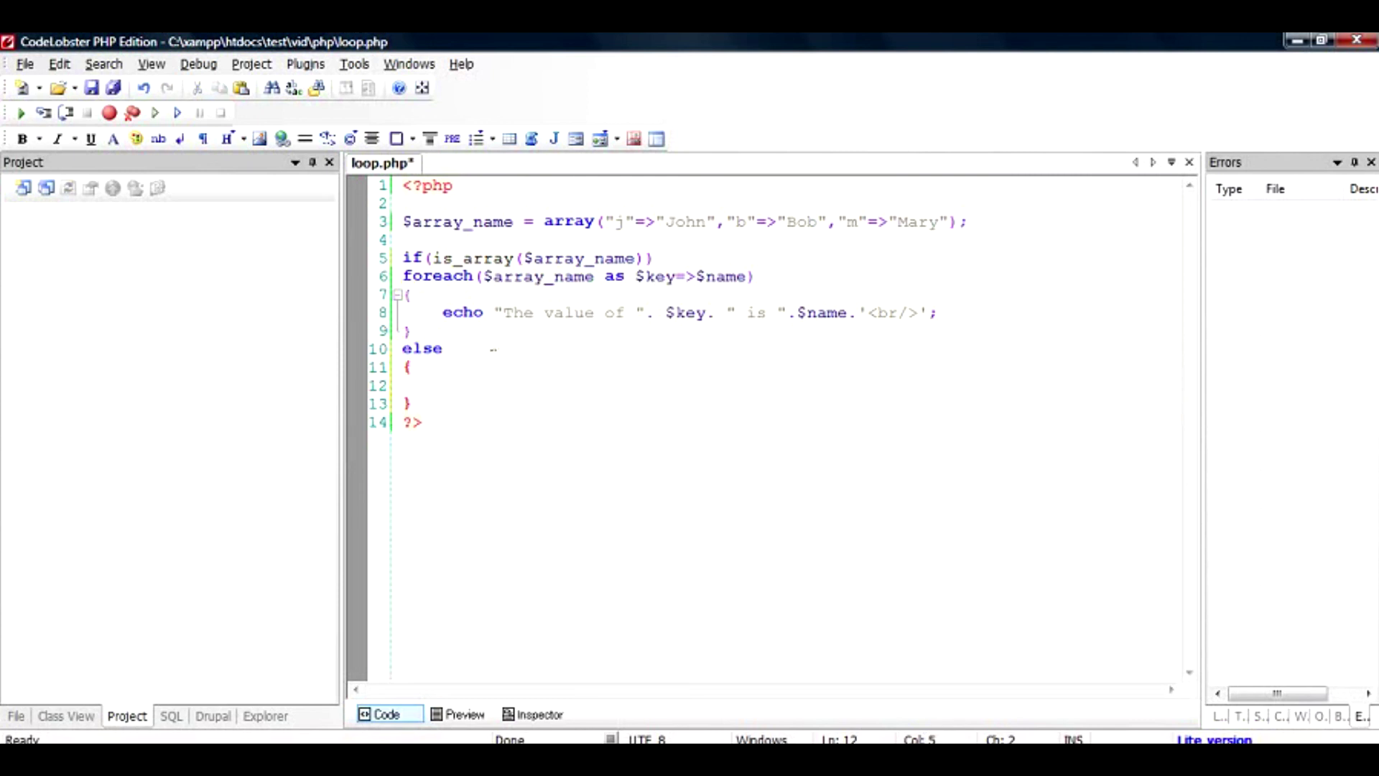